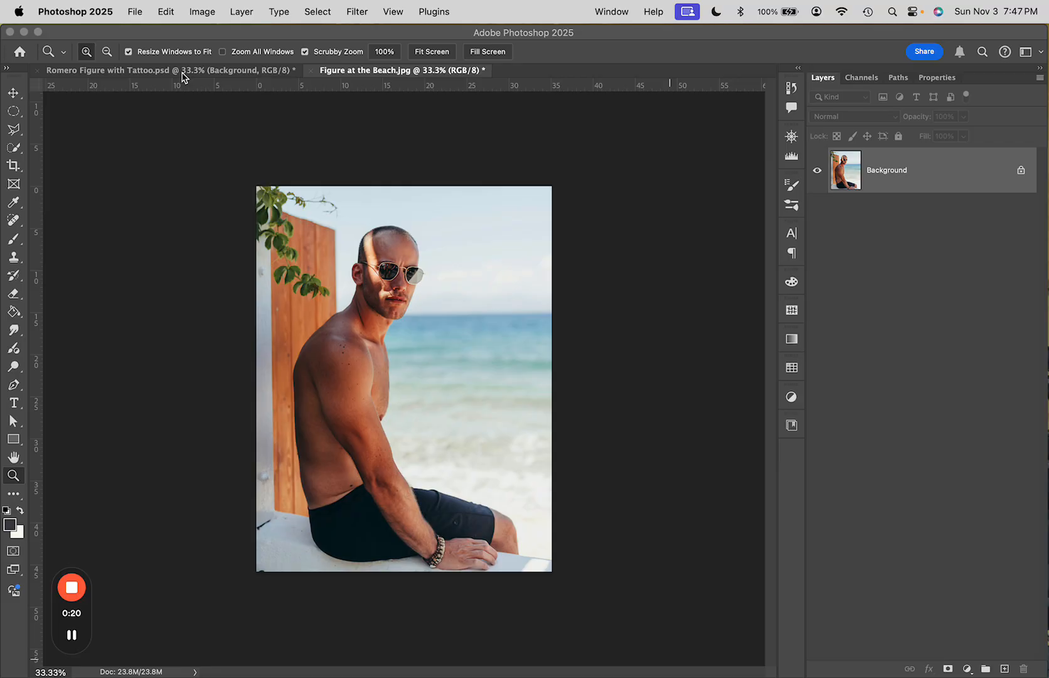
Examine the finished tattoo composite document closely, zooming in on the dragon tattoo on the shoulder
click(184, 73)
click(183, 73)
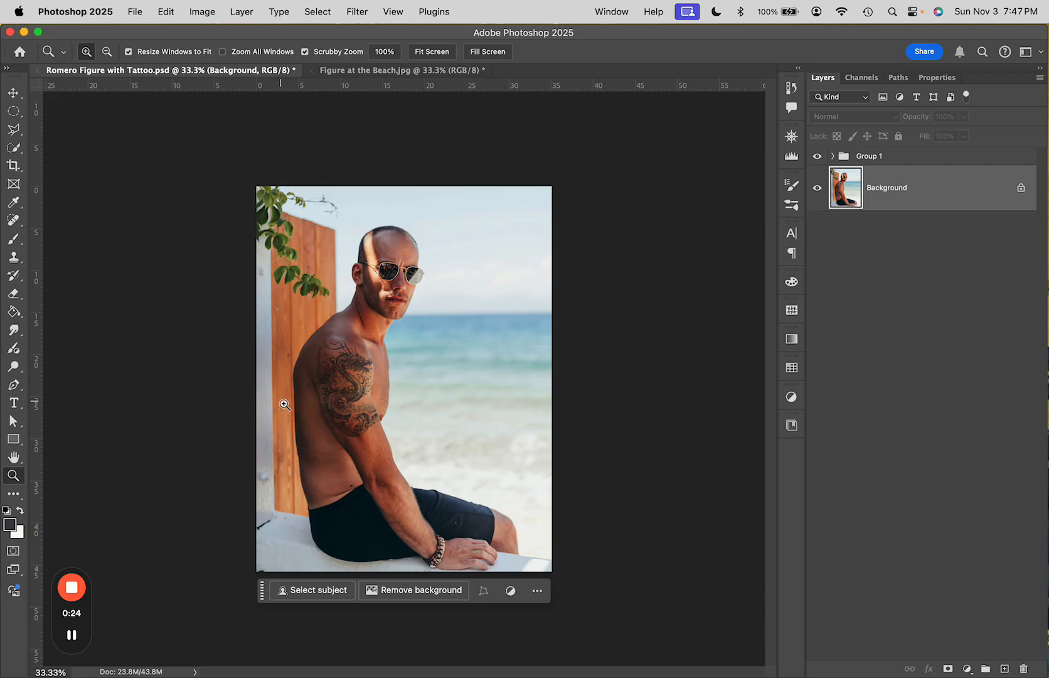
key(super+equal)
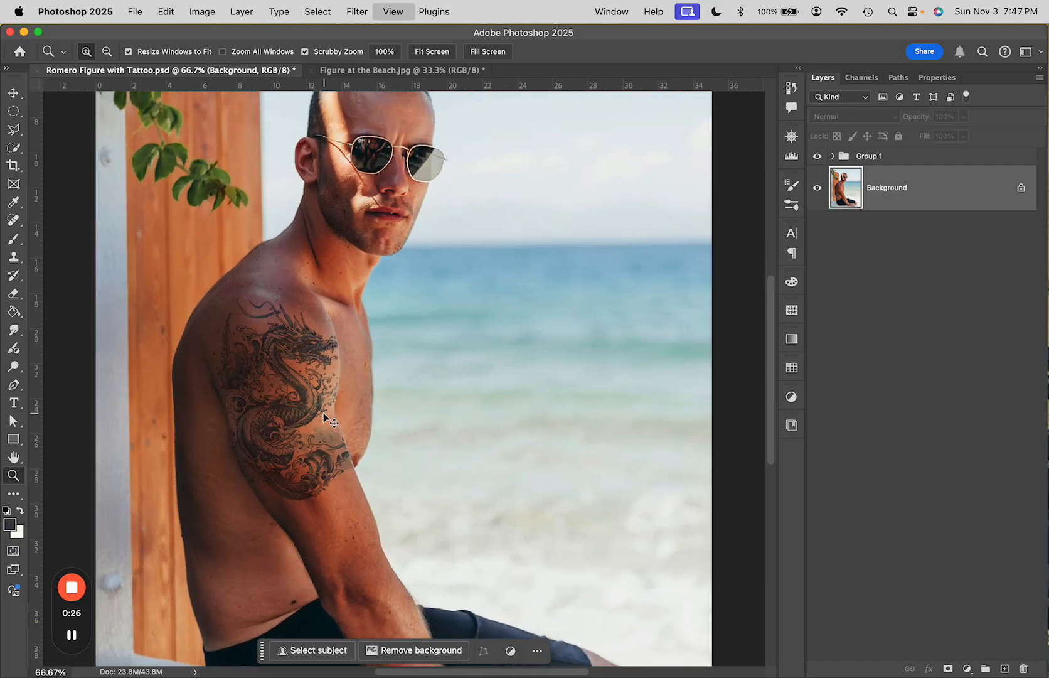
key(super+equal)
key(super+equal)
key(super+minus)
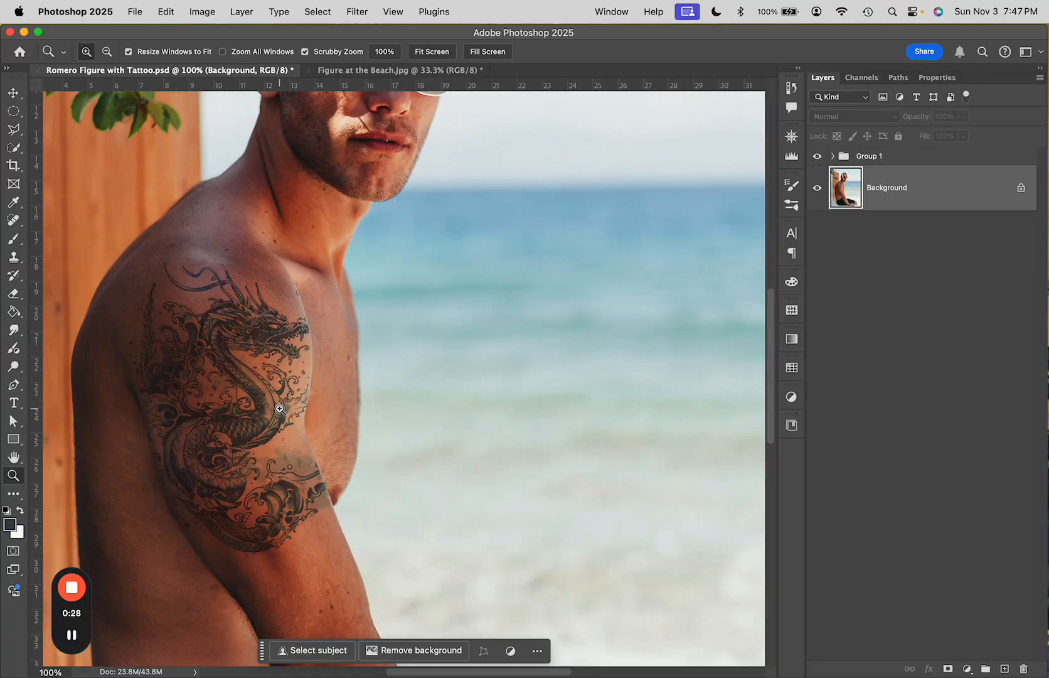
drag(280, 408, 472, 372)
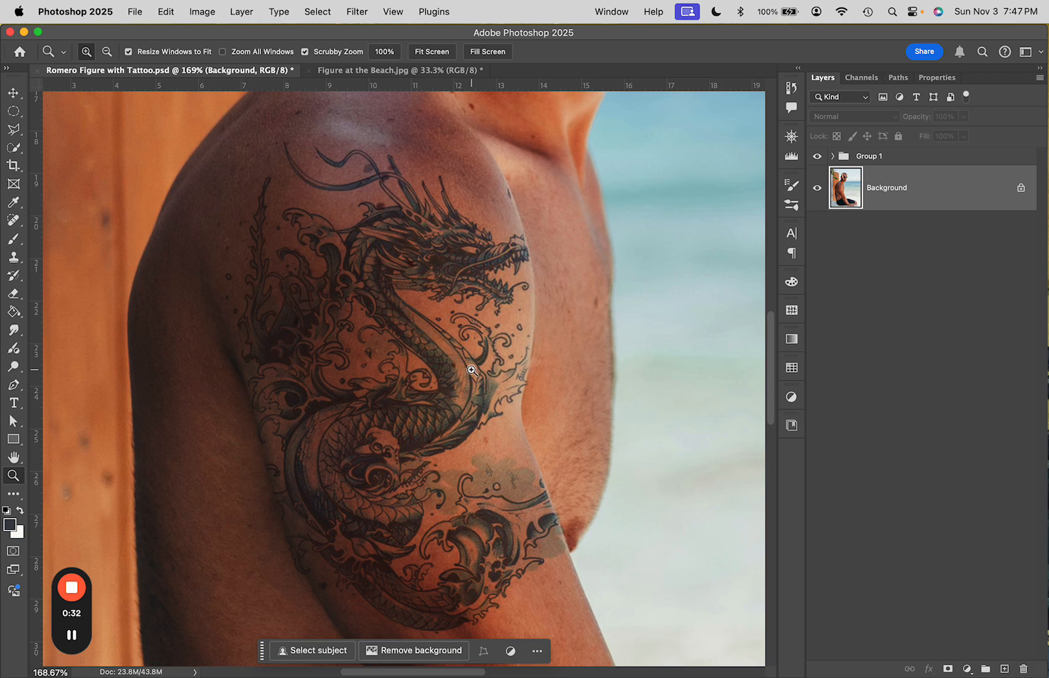
key(super+1)
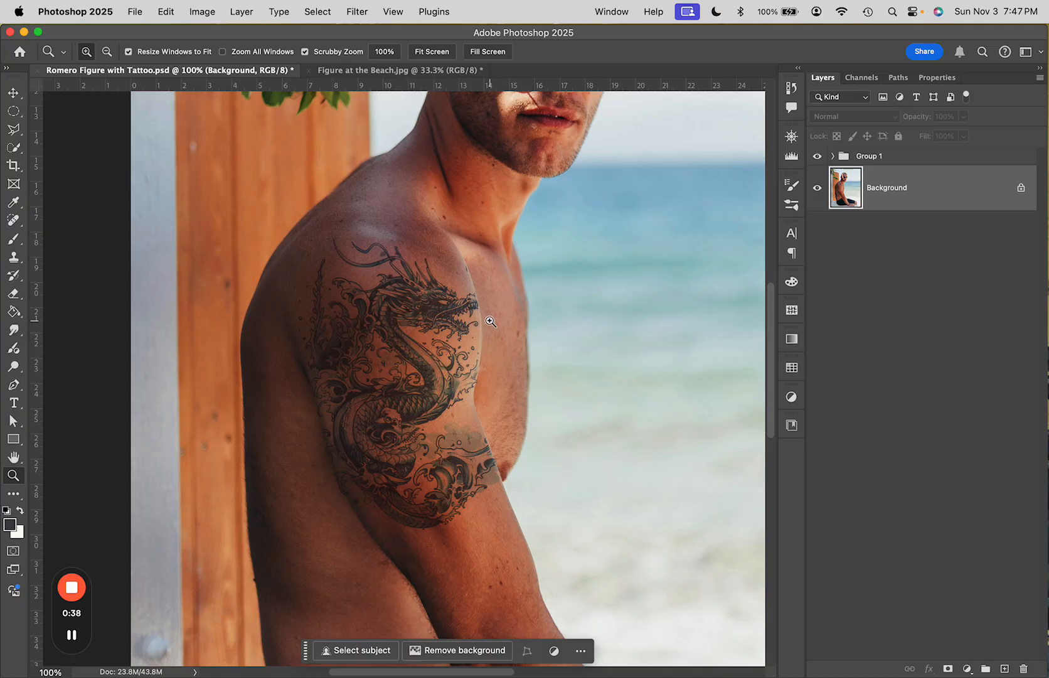
In the Figure at the Beach document, duplicate the Background layer and hide the original Background
click(344, 70)
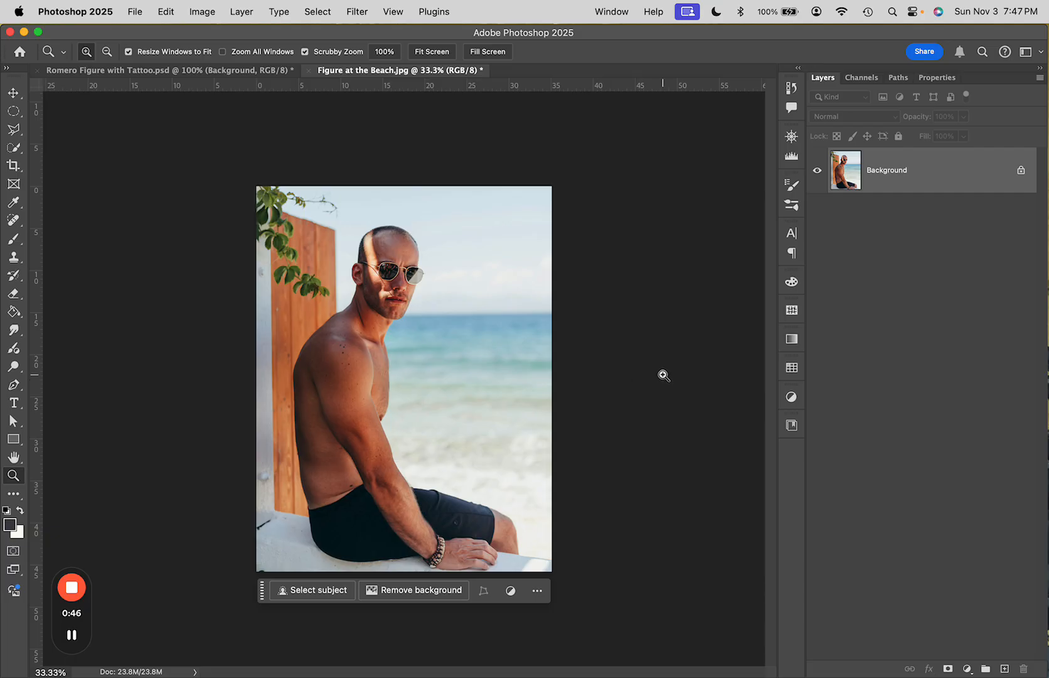
key(super+j)
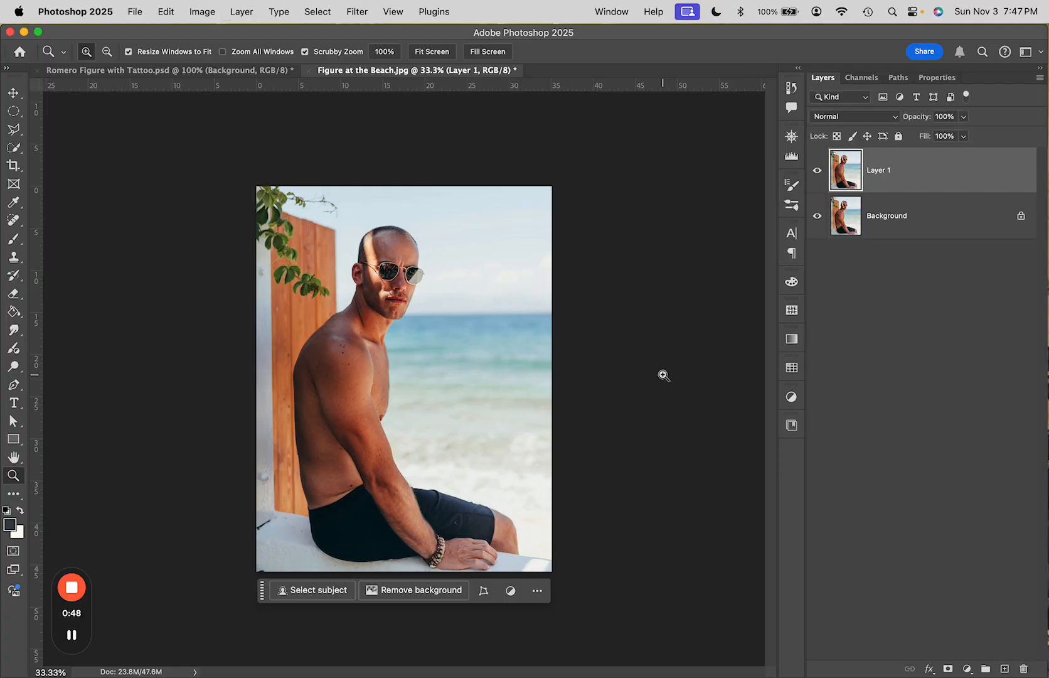
click(818, 217)
Place Embedded the Tattoo.jpg image into the beach photo
click(135, 14)
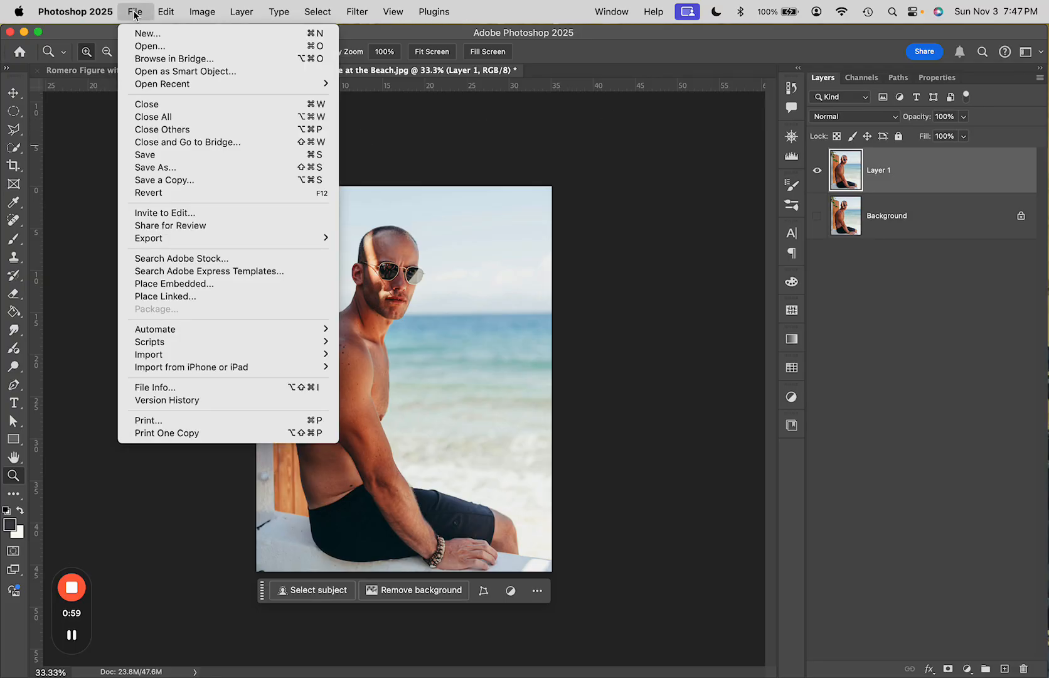
click(158, 291)
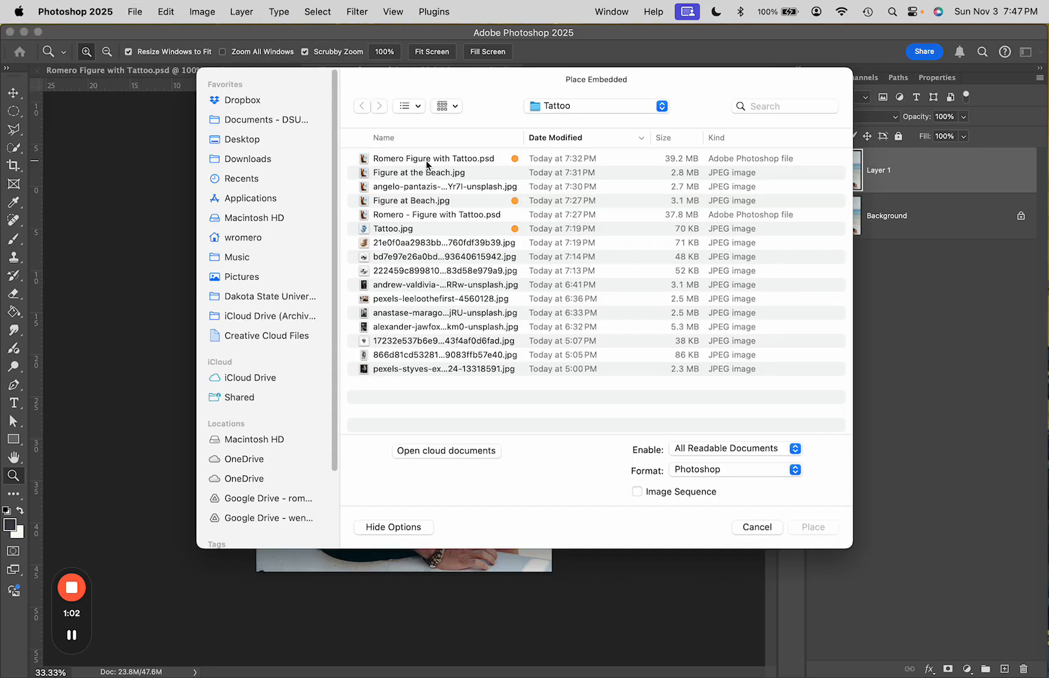
click(395, 231)
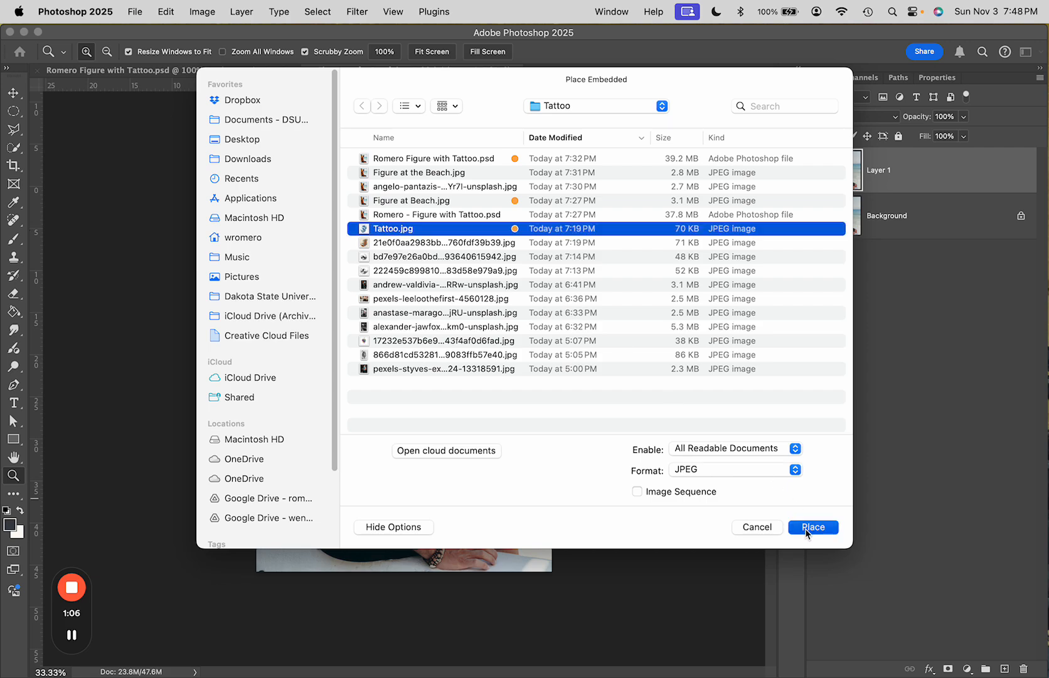
click(808, 529)
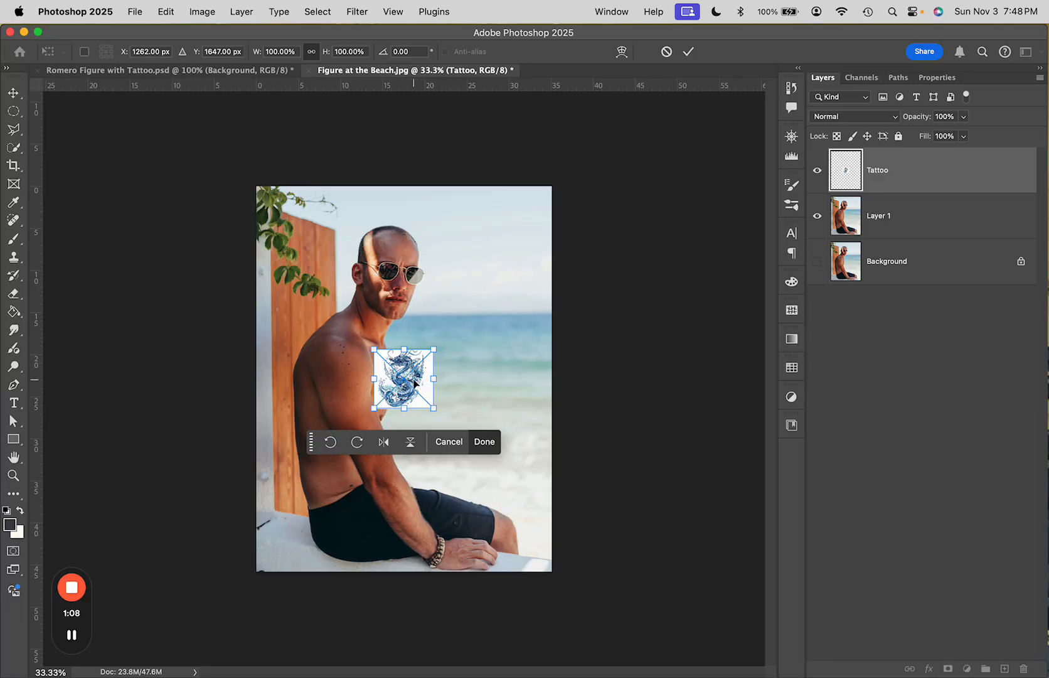
Move the placed tattoo onto the man's upper arm, scale it up to about 158% and rotate it slightly
key(super+plus)
key(super+plus)
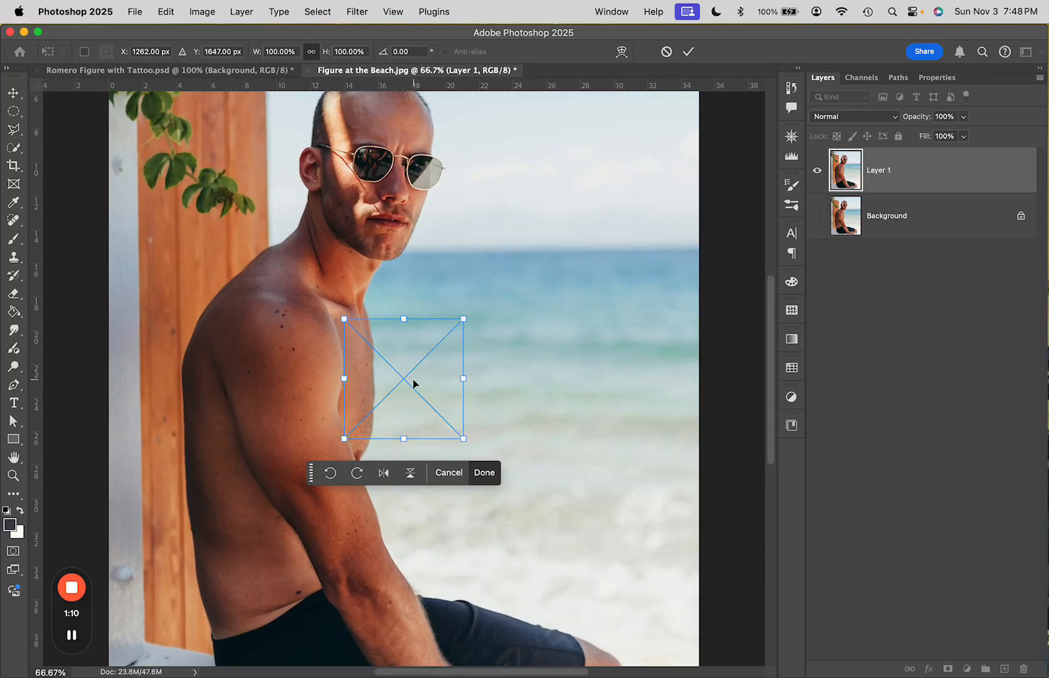
drag(403, 372, 283, 375)
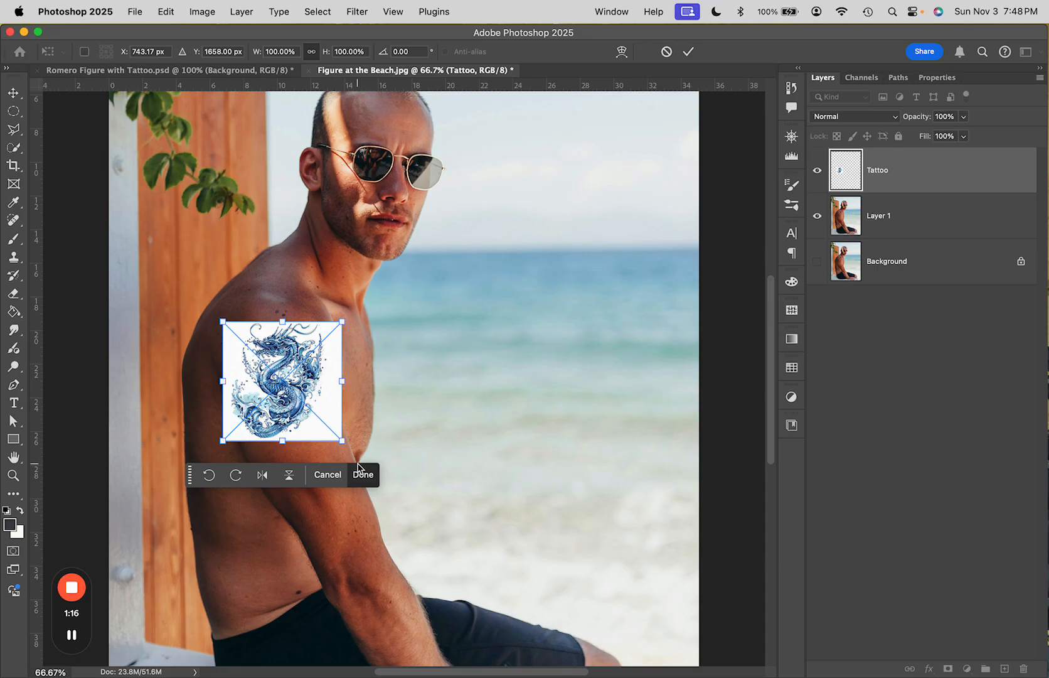
drag(345, 443, 441, 497)
drag(307, 434, 290, 435)
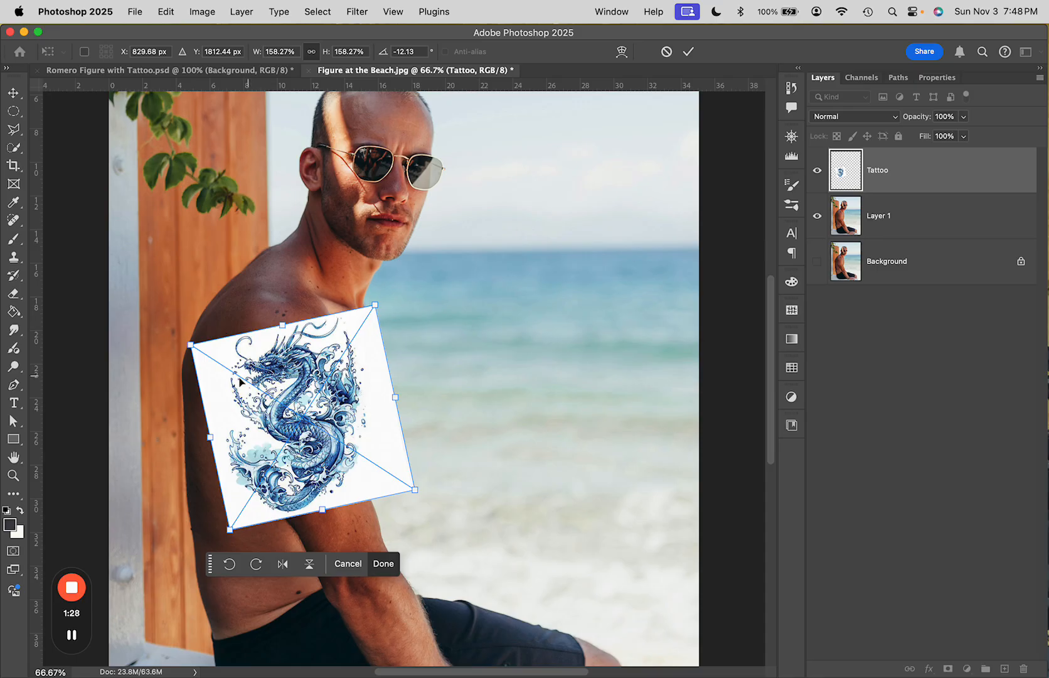
Flip the tattoo horizontally and reposition it over the shoulder at about 162% scale
click(166, 14)
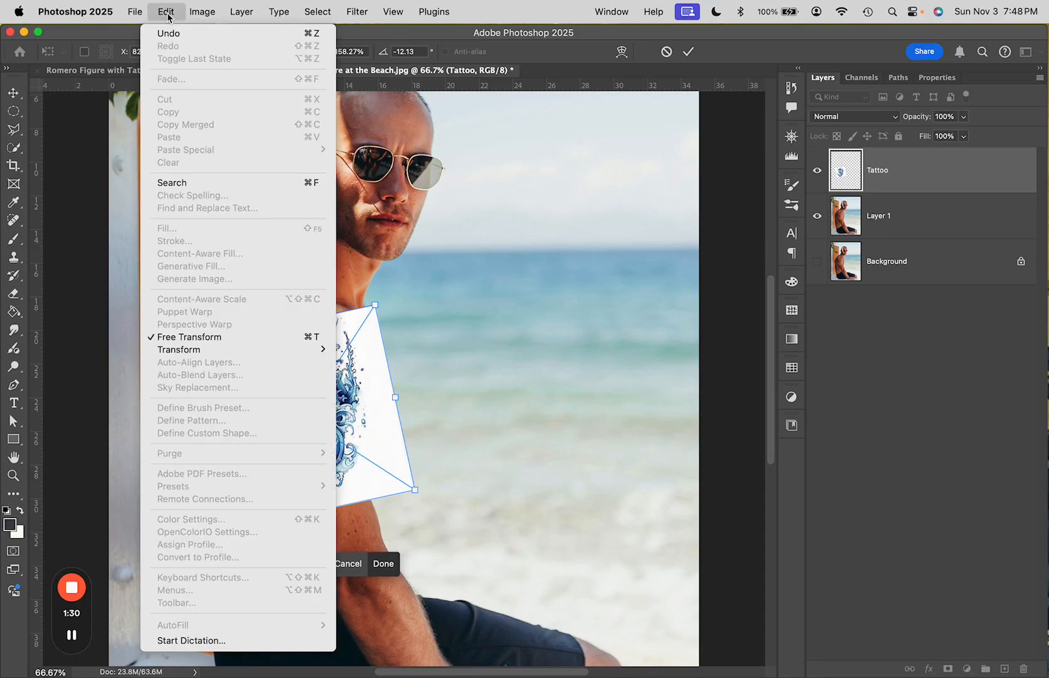
mouse_move(219, 350)
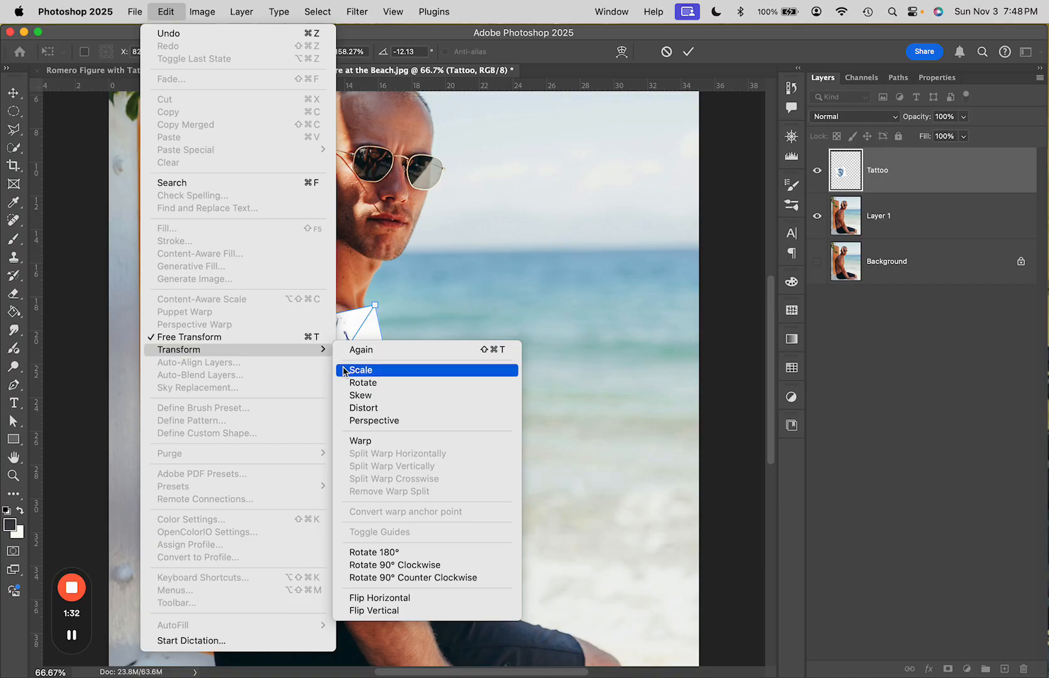
click(387, 601)
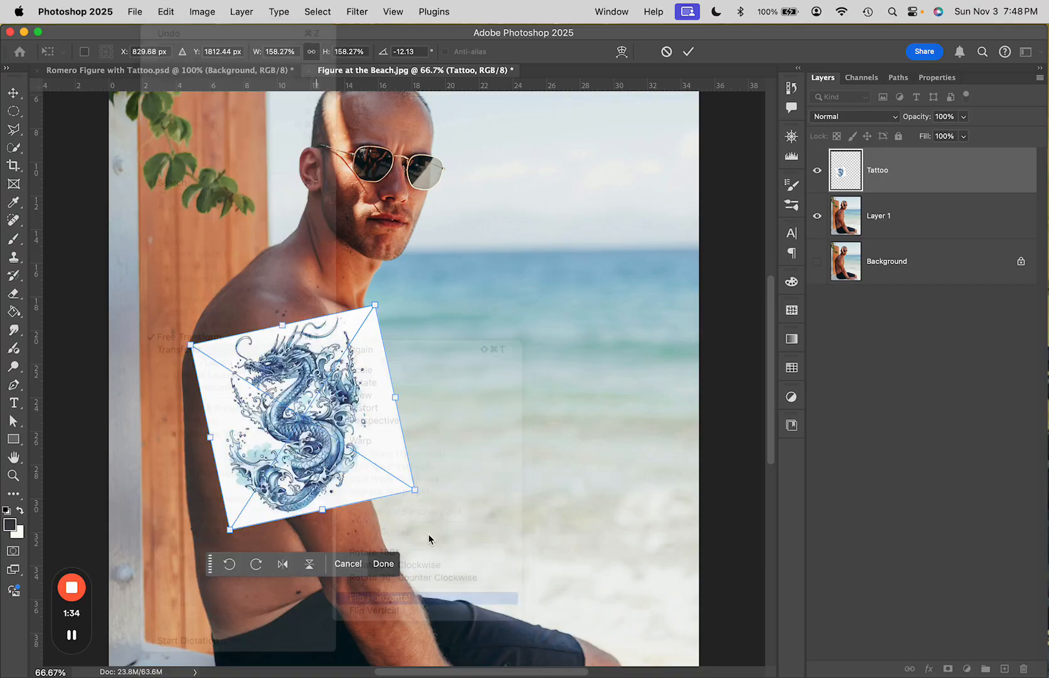
drag(328, 411, 297, 396)
drag(345, 514, 351, 519)
mouse_move(313, 420)
mouse_down()
mouse_move(308, 453)
mouse_move(314, 412)
mouse_up()
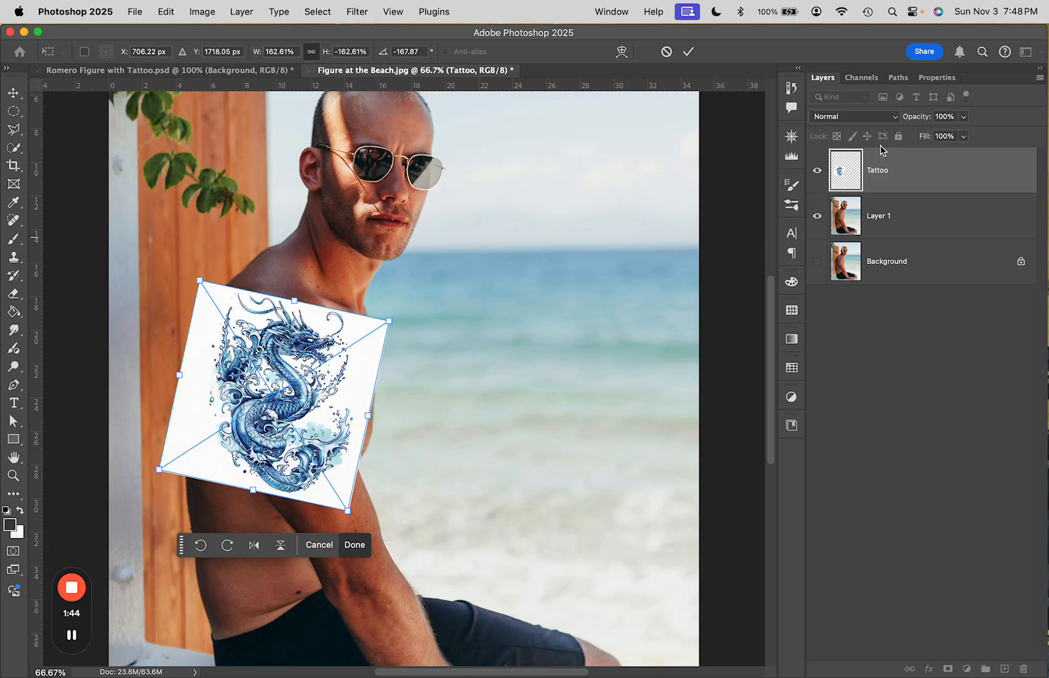
Set the Tattoo layer's blend mode to Multiply
click(894, 117)
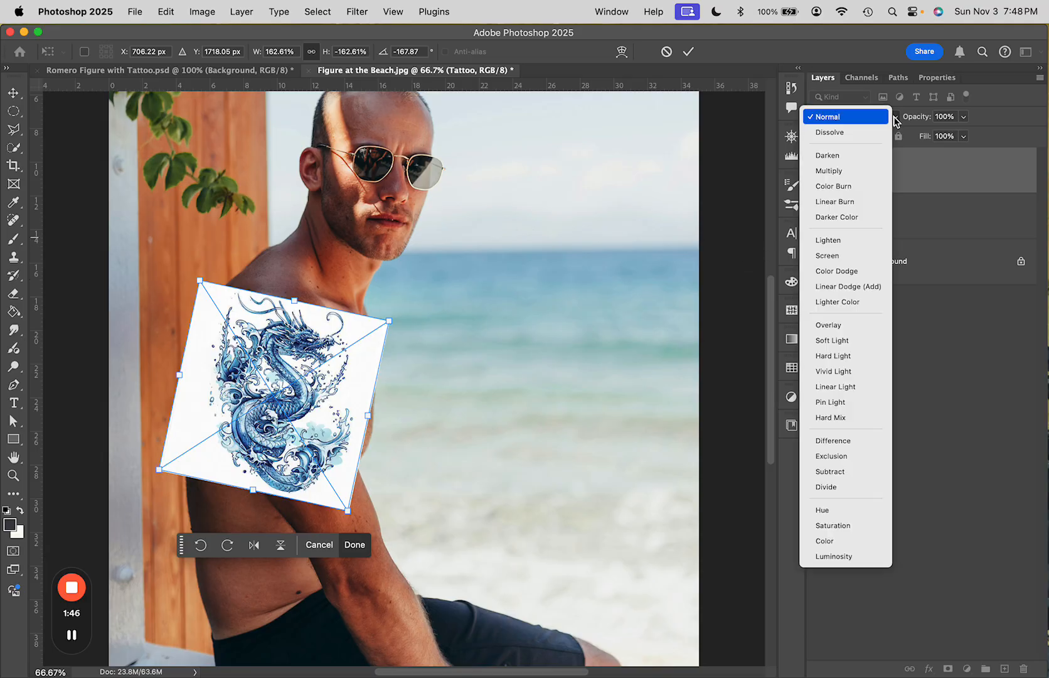
click(858, 172)
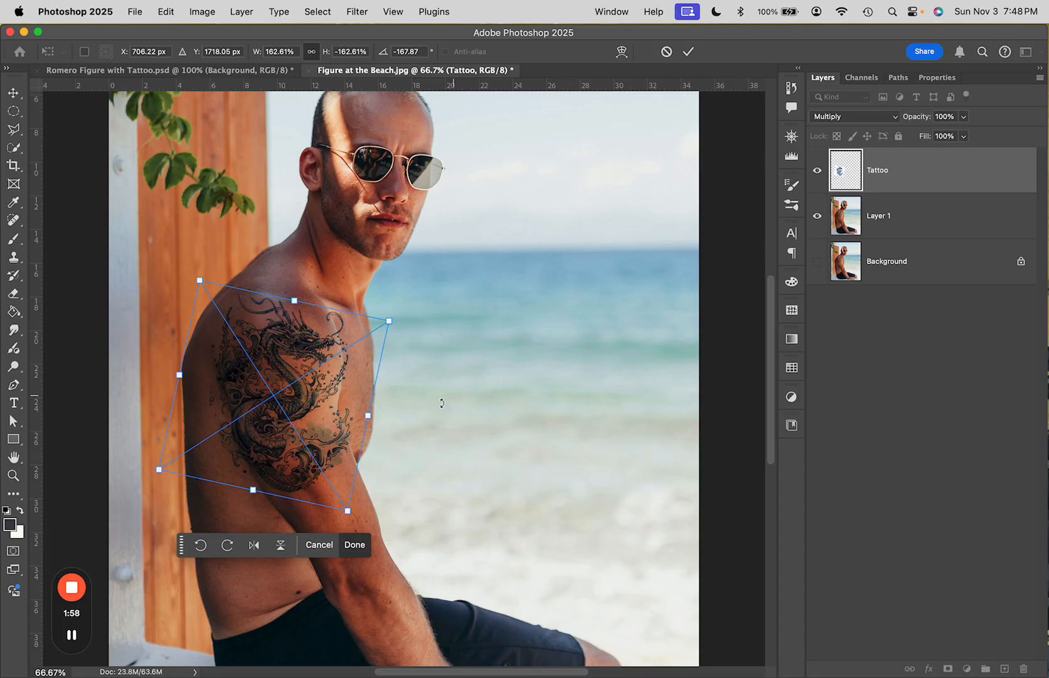
Fine-tune the tattoo's position and size on the shoulder and commit the transform
drag(279, 406, 279, 393)
drag(393, 314, 388, 317)
drag(304, 362, 307, 367)
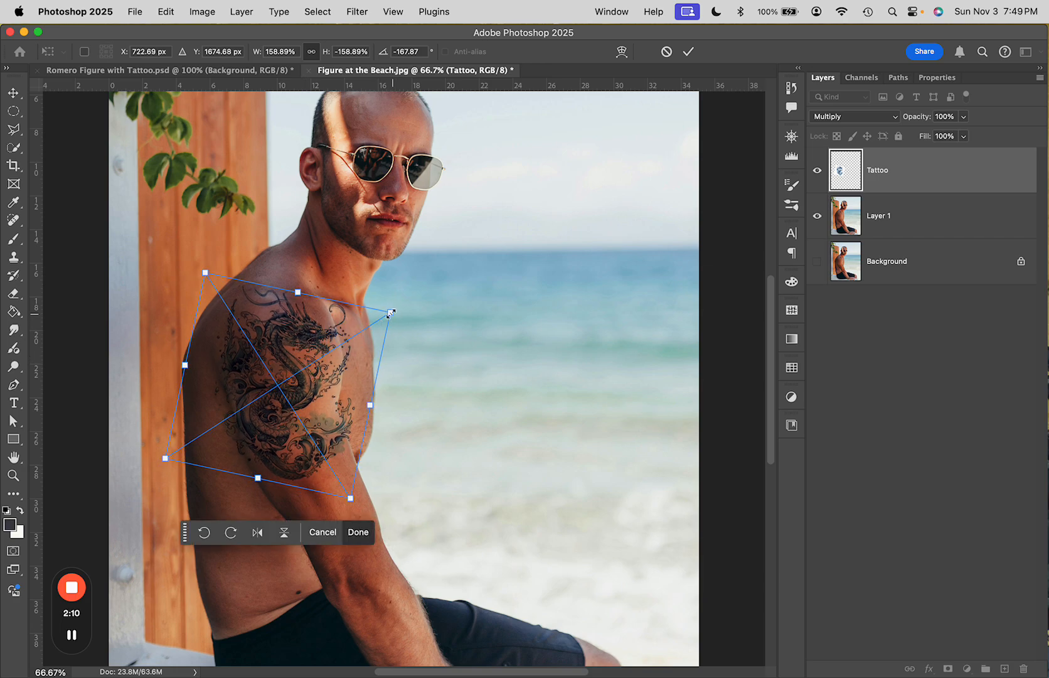
drag(390, 312, 390, 315)
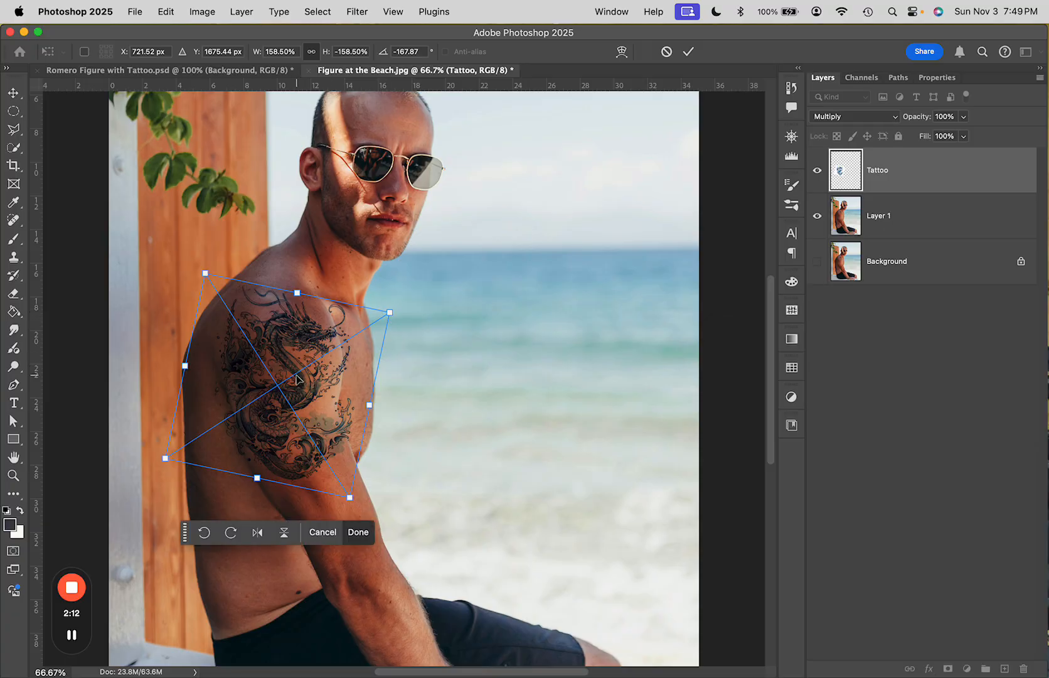
key(z)
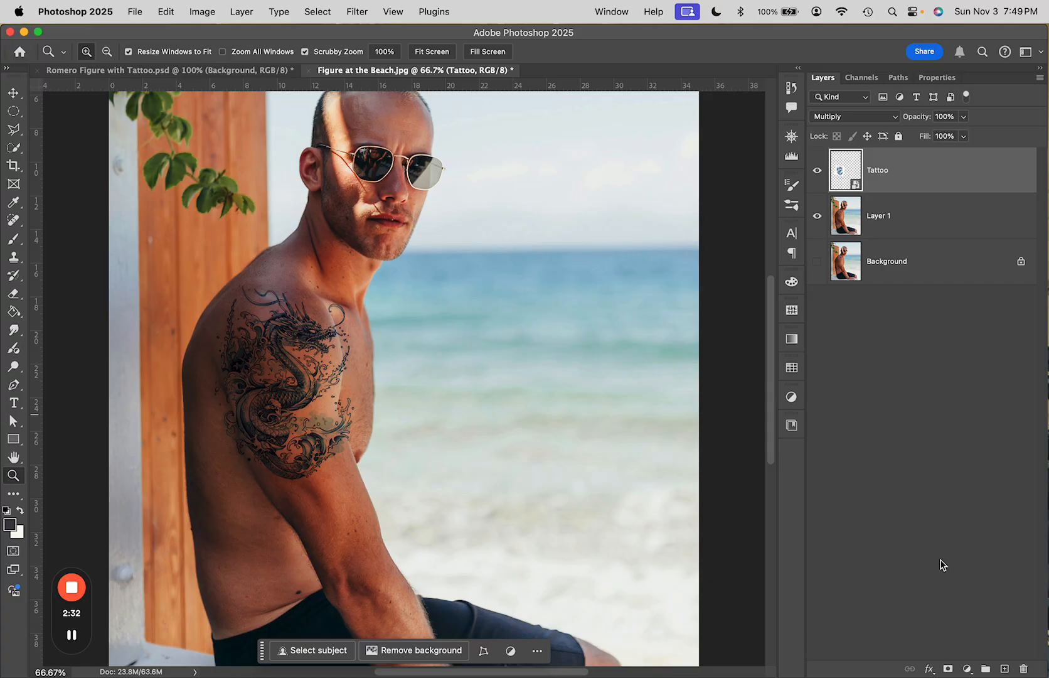
Add a Selective Color adjustment layer and set the Blacks' Magenta to -7%
click(967, 669)
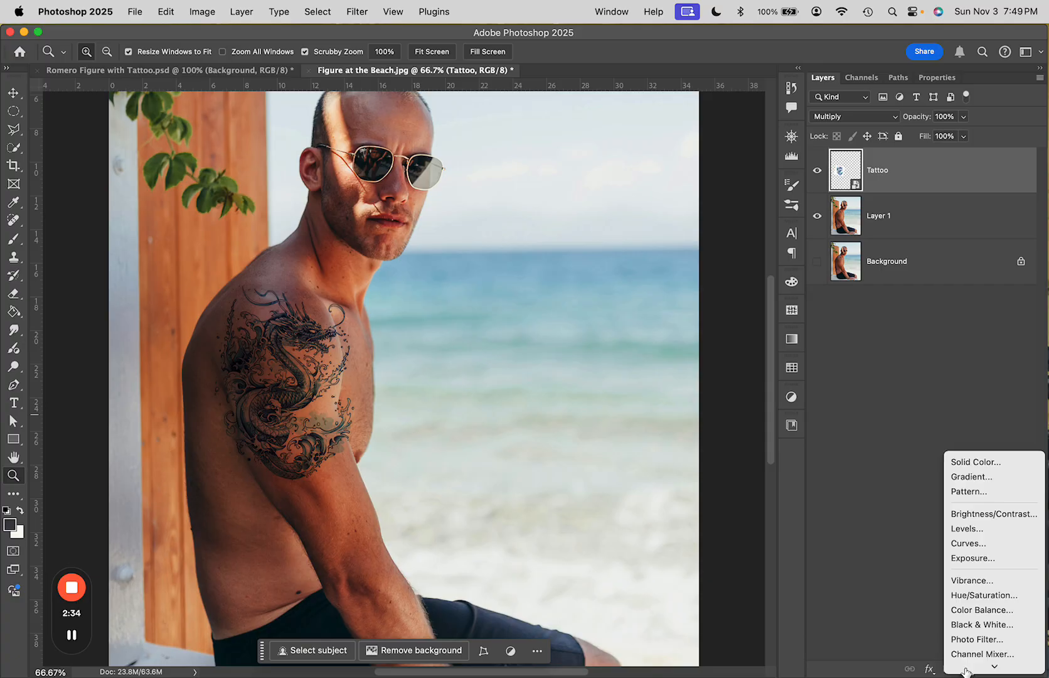
mouse_move(966, 671)
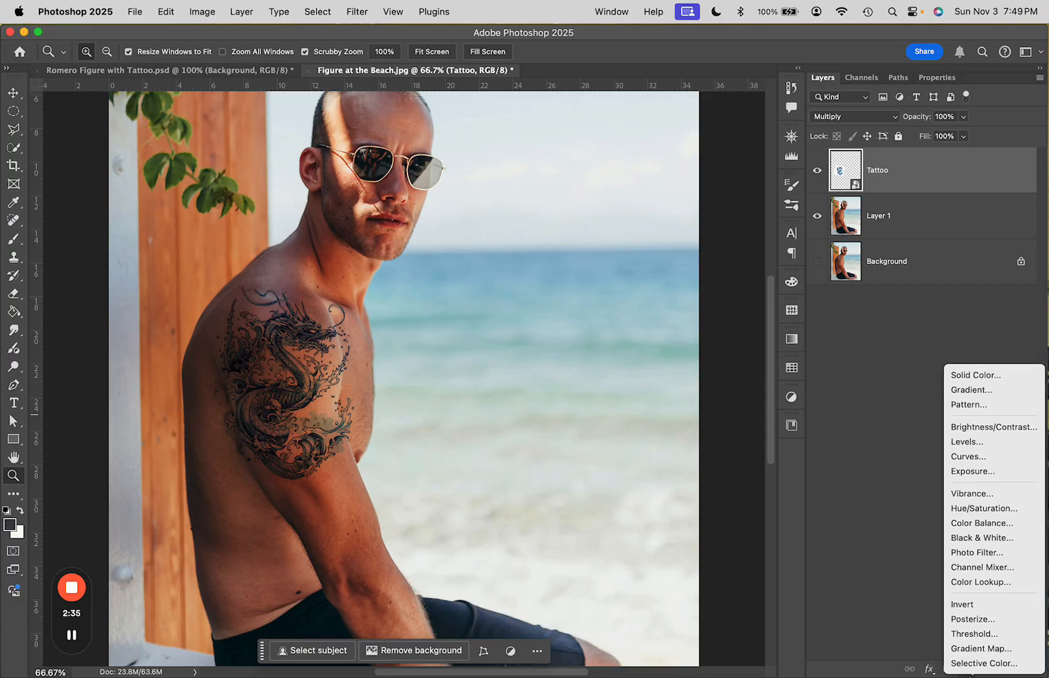
click(979, 664)
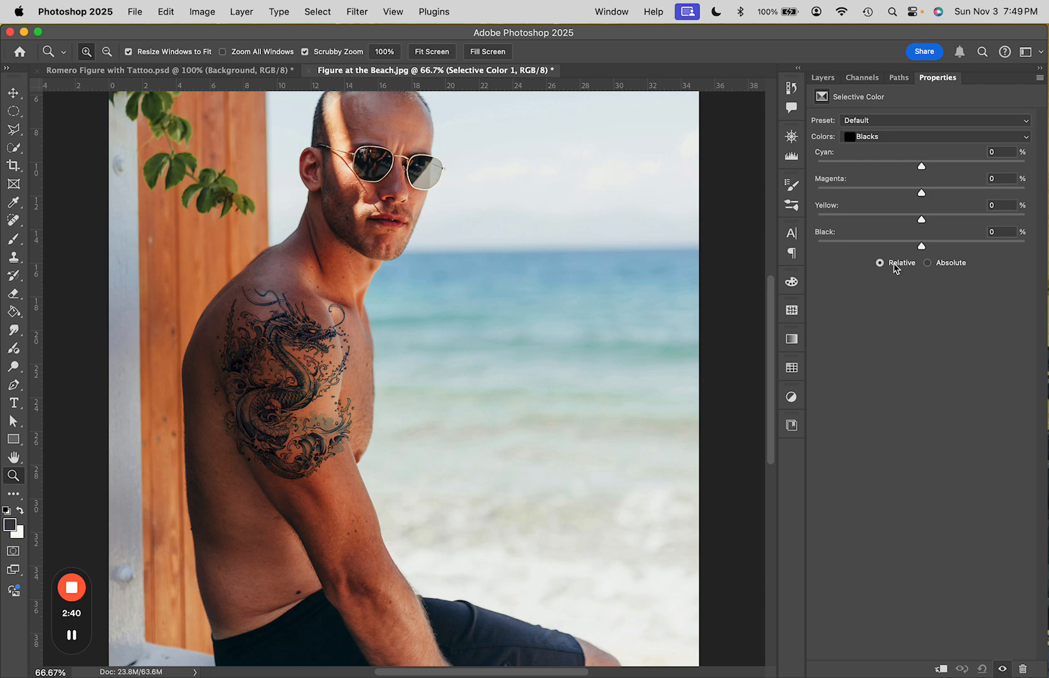
click(878, 136)
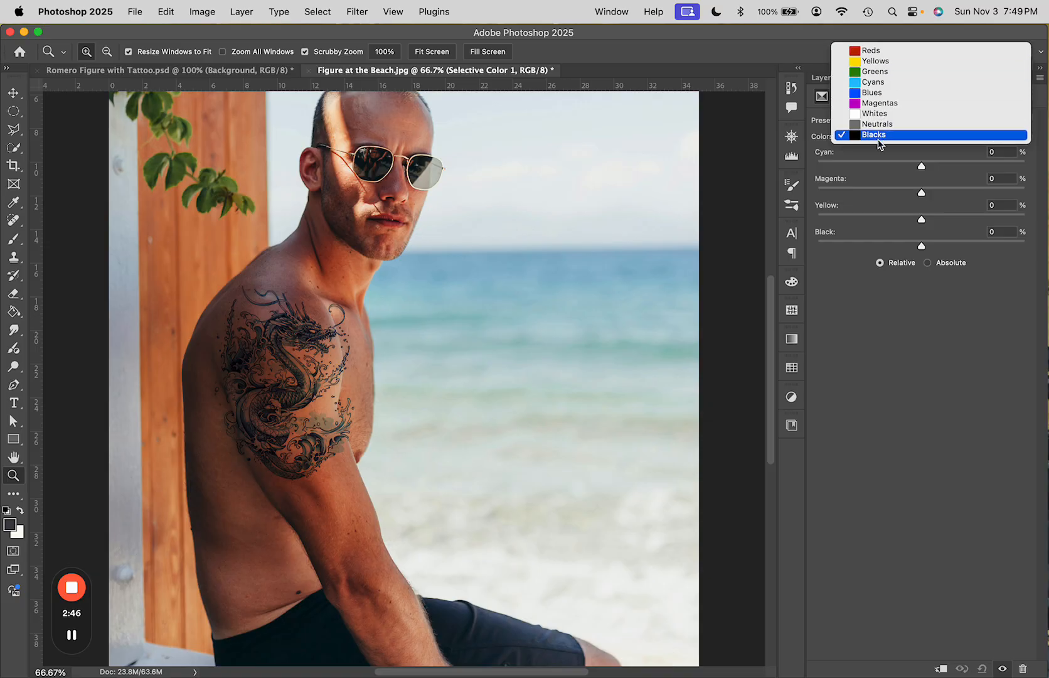
click(878, 135)
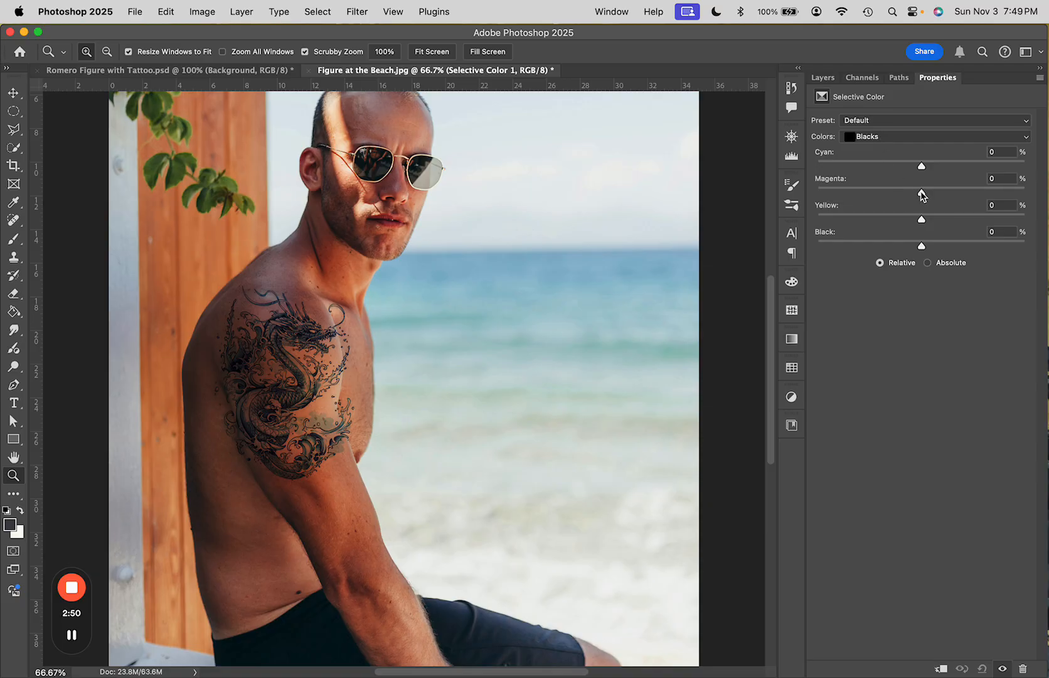
key(super+equal)
key(super+equal)
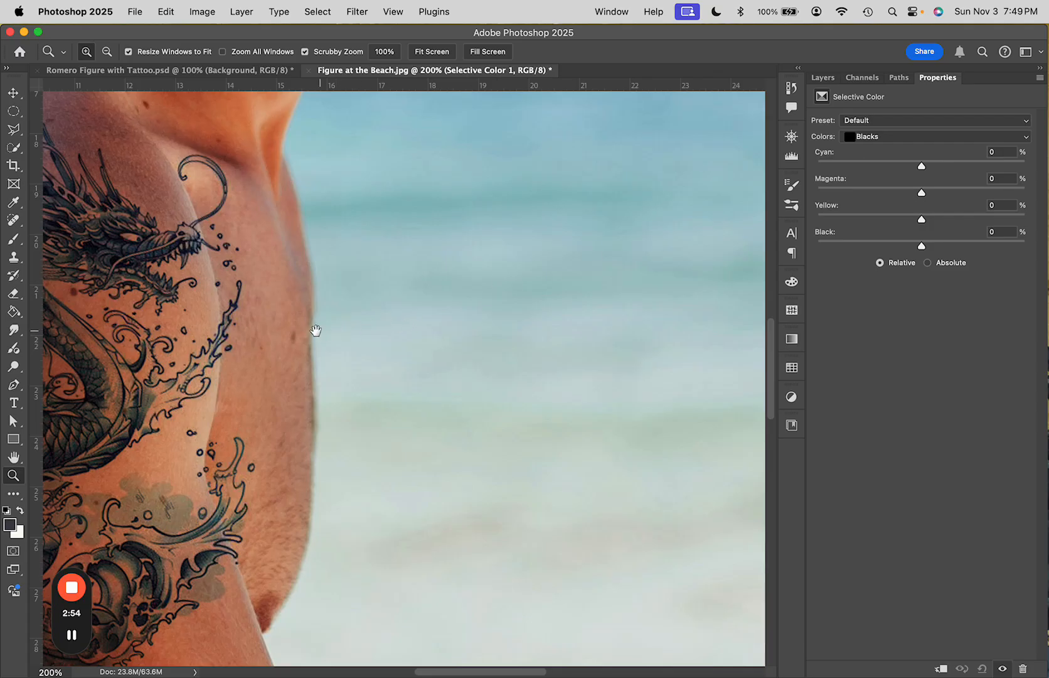
drag(315, 331, 631, 347)
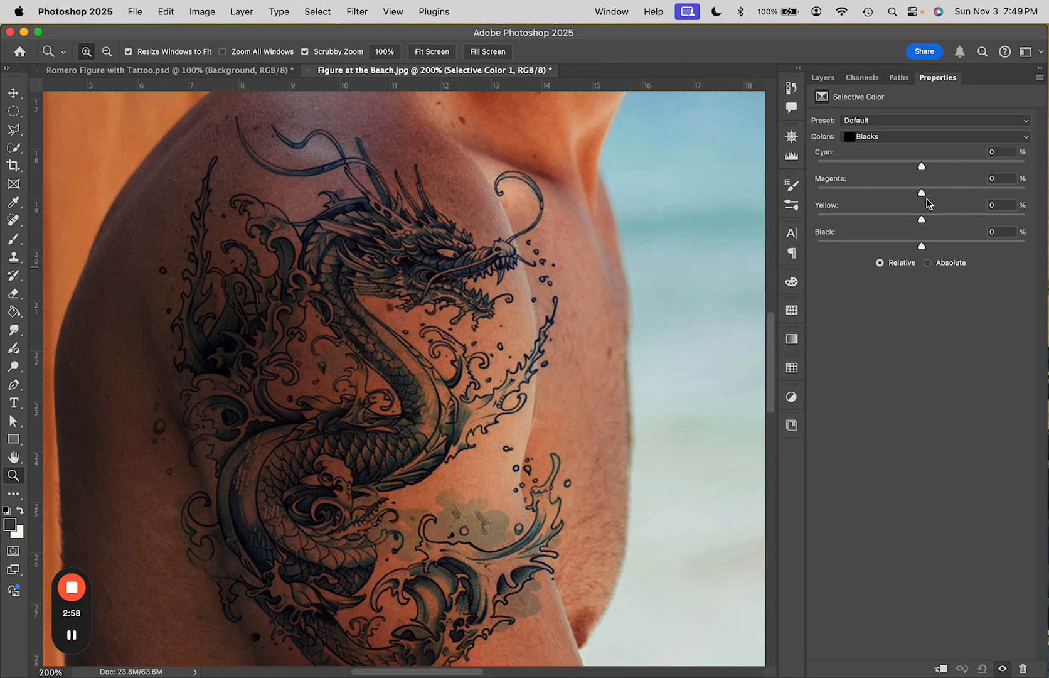
mouse_move(922, 195)
mouse_down()
mouse_move(887, 195)
mouse_move(917, 196)
mouse_up()
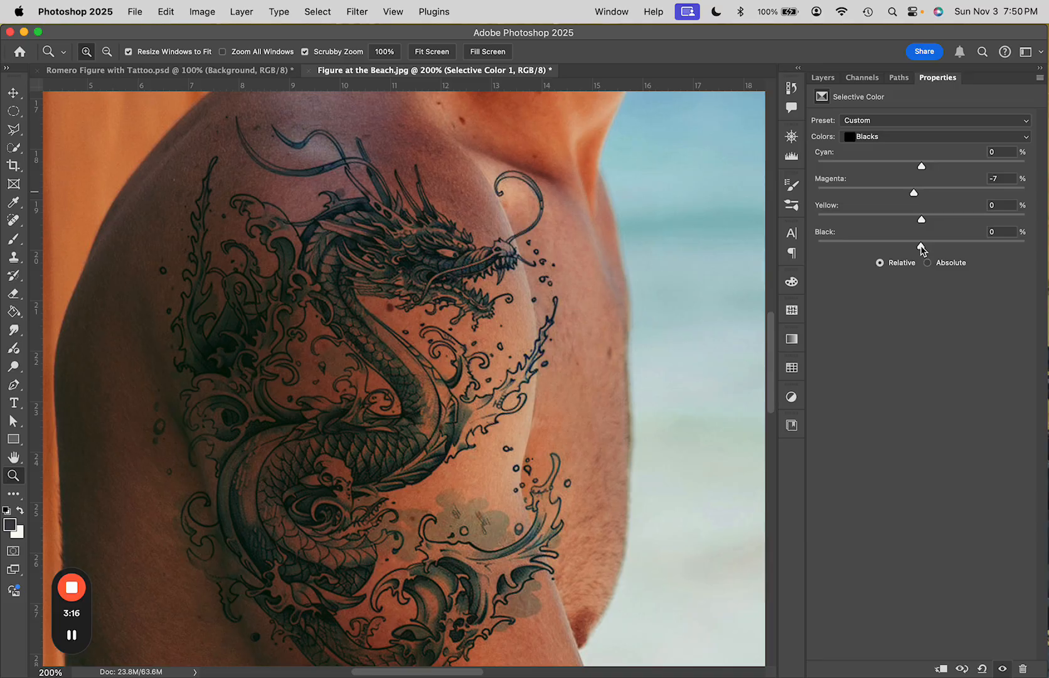
drag(922, 247, 923, 249)
Clip the Selective Color adjustment layer to the Tattoo layer
click(829, 80)
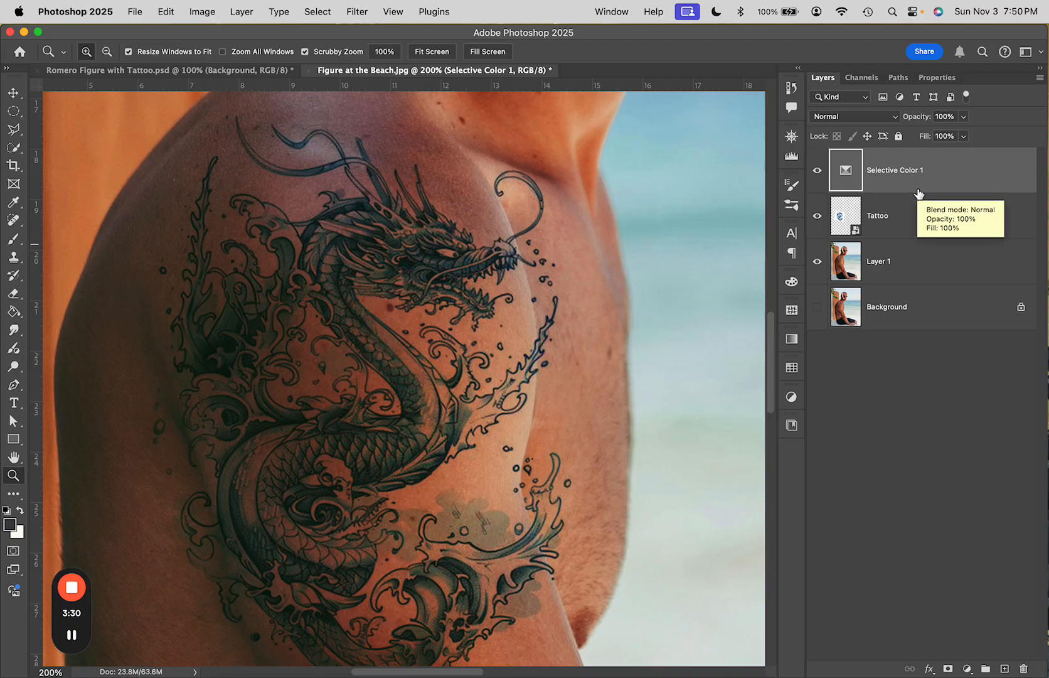
drag(918, 193, 918, 188)
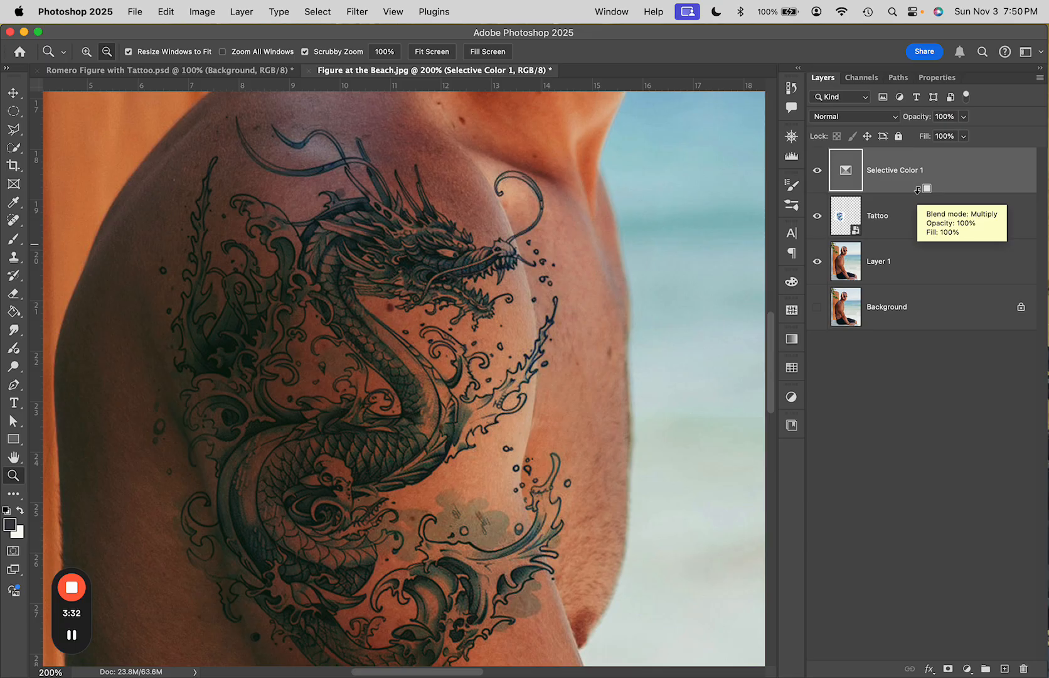
alt+click(918, 190)
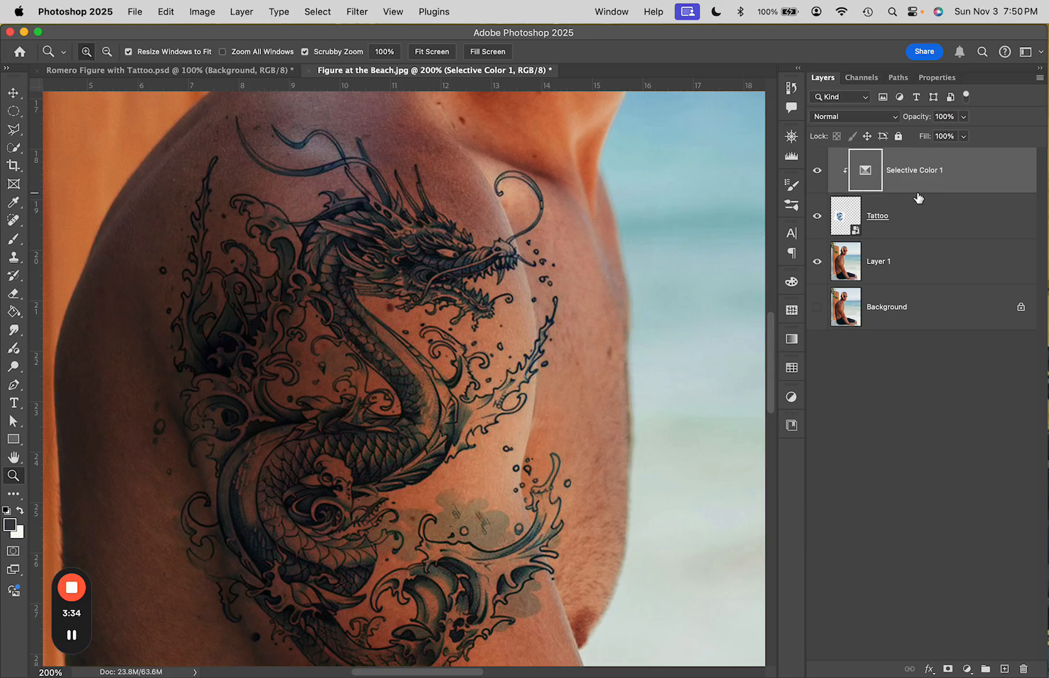
key(super+minus)
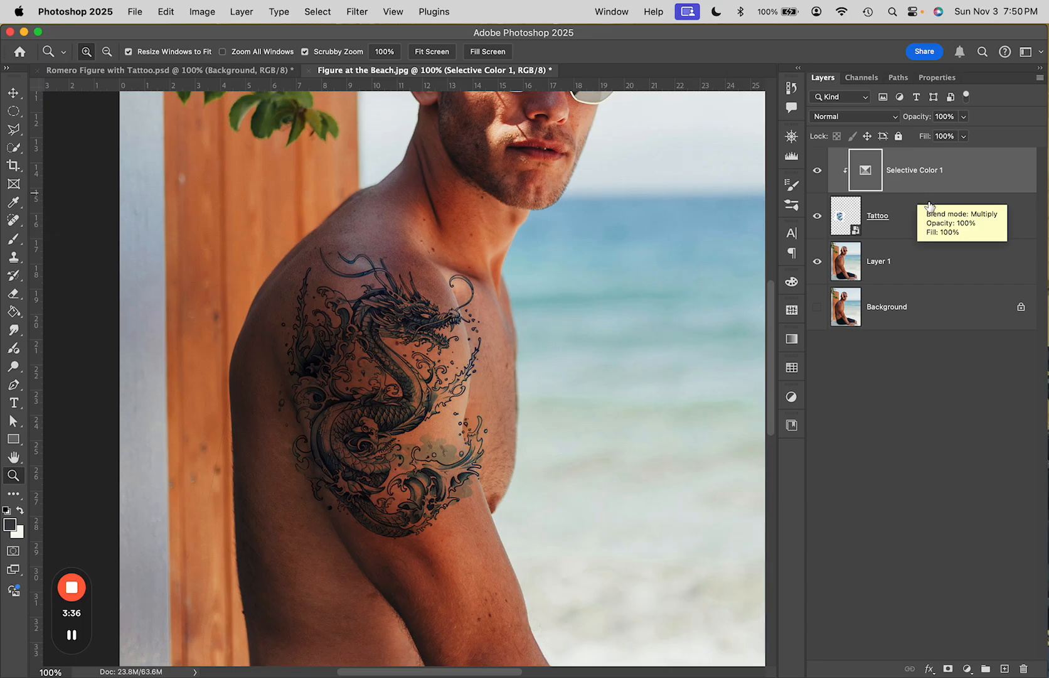
Add a Levels adjustment above the Tattoo layer and set its white input level to 240
click(937, 213)
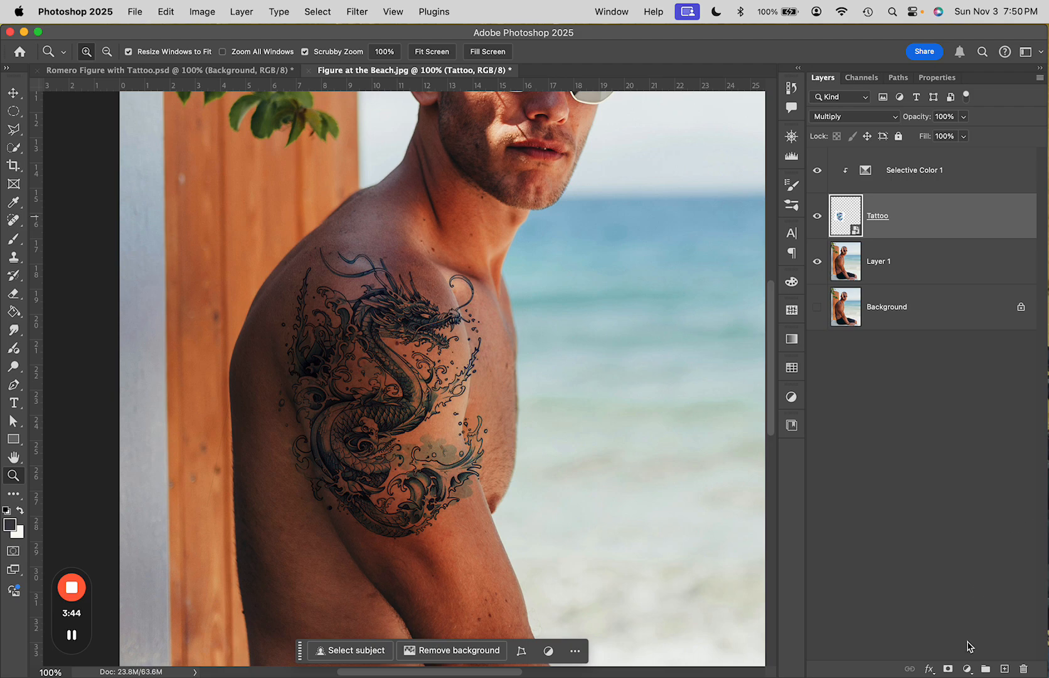
click(967, 669)
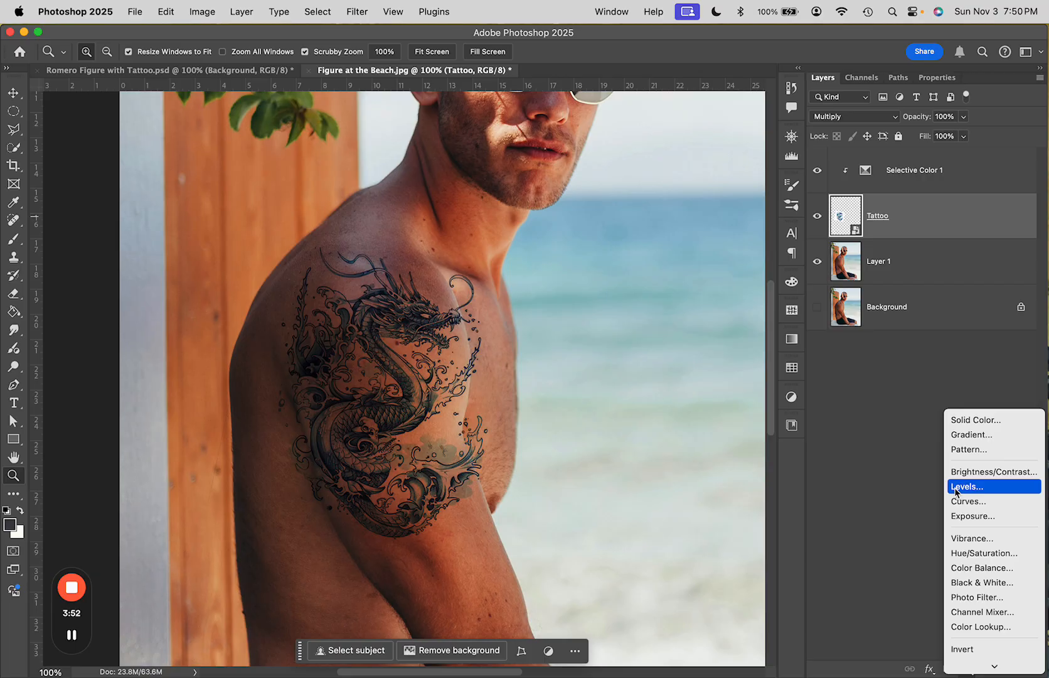
click(957, 487)
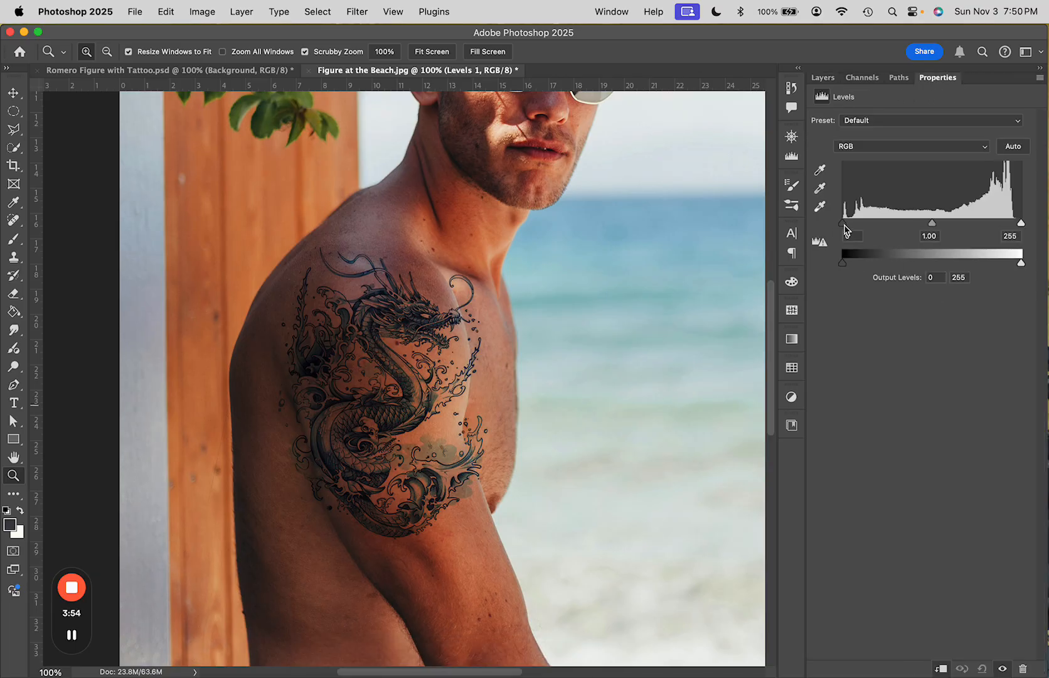
mouse_move(845, 232)
mouse_down()
mouse_move(873, 230)
mouse_move(846, 231)
mouse_up()
mouse_move(1020, 225)
mouse_down()
mouse_move(971, 227)
mouse_move(1013, 230)
mouse_up()
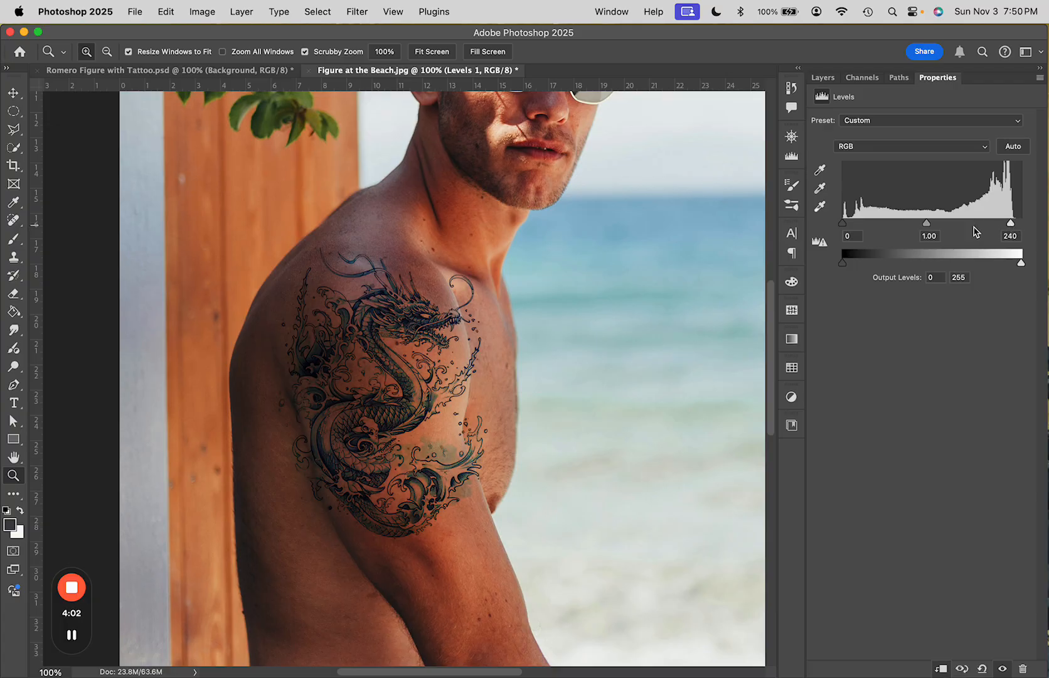
mouse_move(924, 227)
mouse_down()
mouse_move(883, 230)
mouse_move(920, 231)
mouse_up()
click(825, 79)
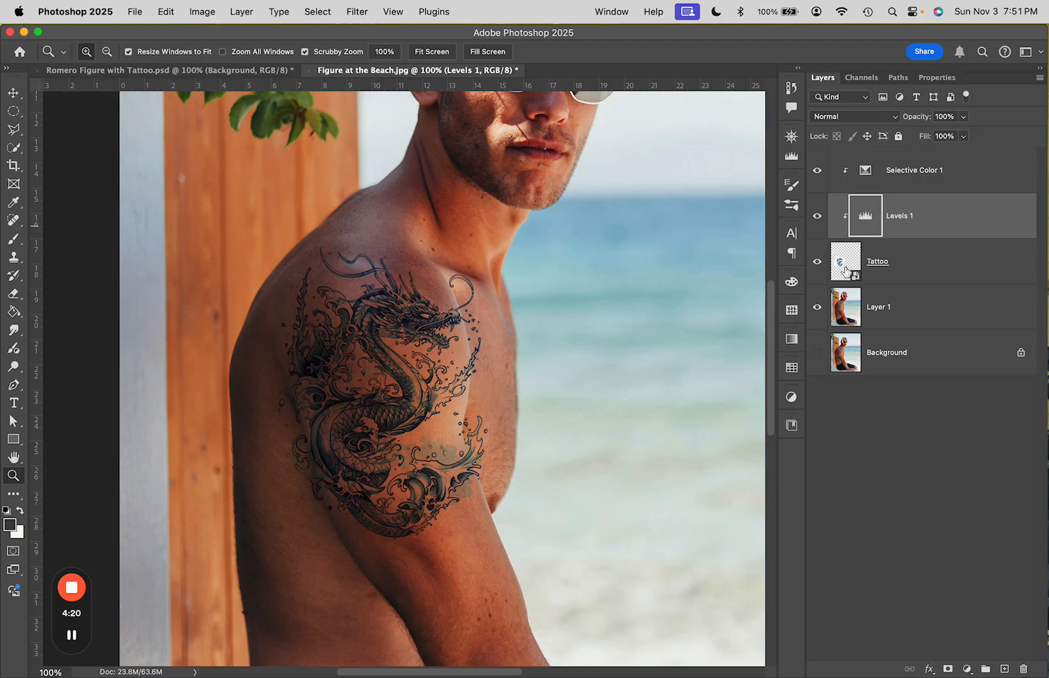
Open the Tattoo layer in the Liquify filter
click(916, 264)
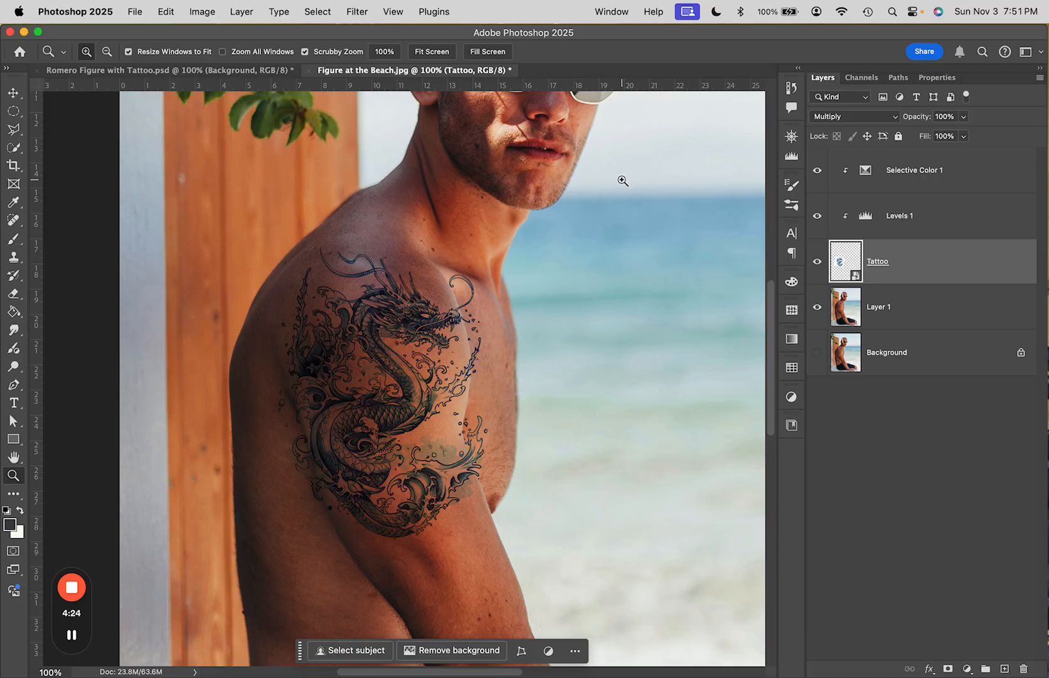
click(357, 14)
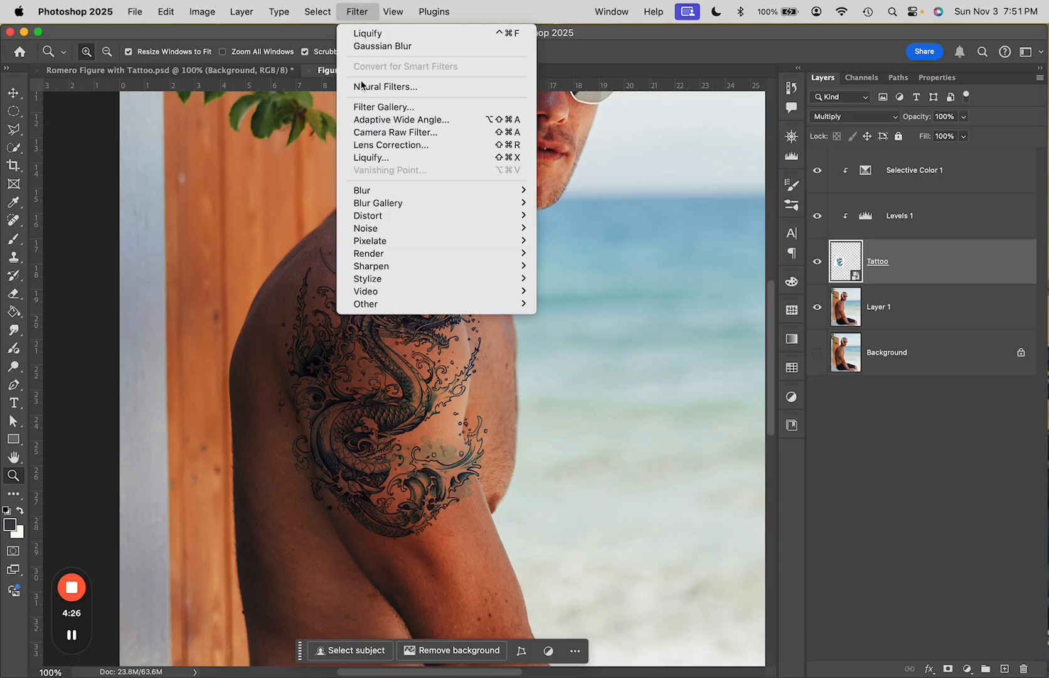
click(364, 157)
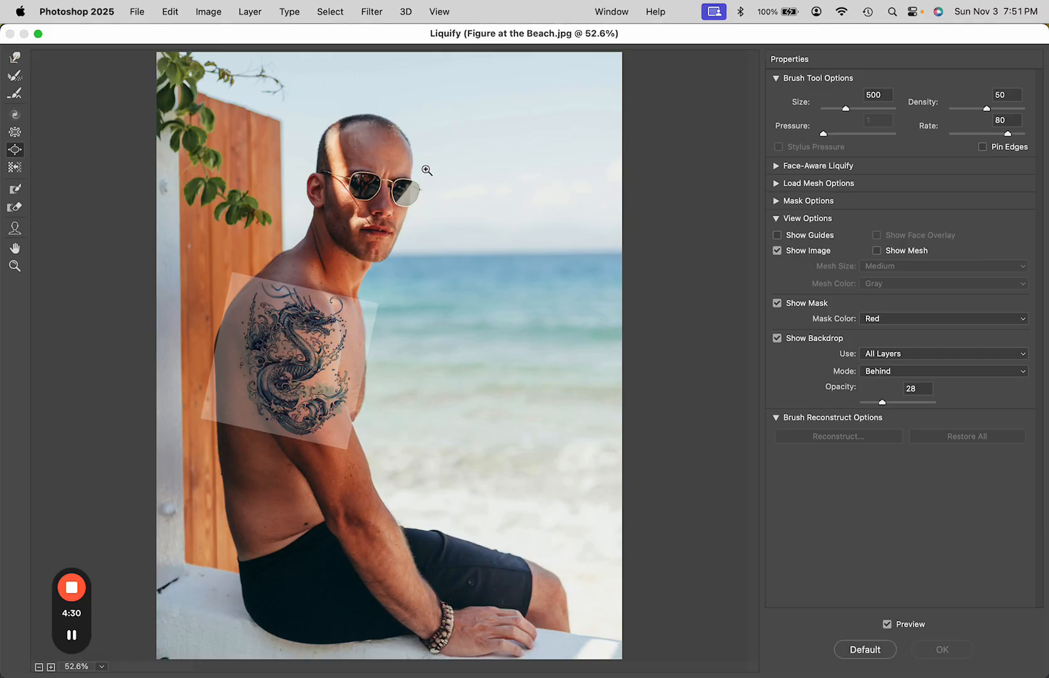
alt+scroll(426, 168, up, 8)
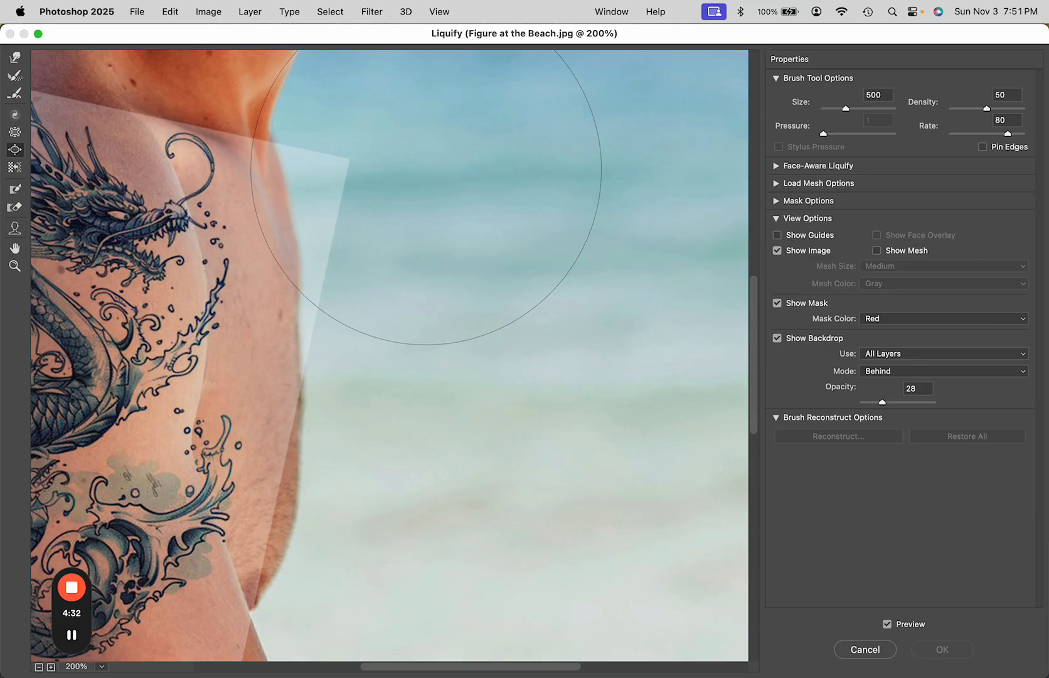
key(space)
mouse_move(326, 320)
mouse_down()
mouse_move(620, 270)
mouse_move(684, 326)
mouse_up()
key(super+minus)
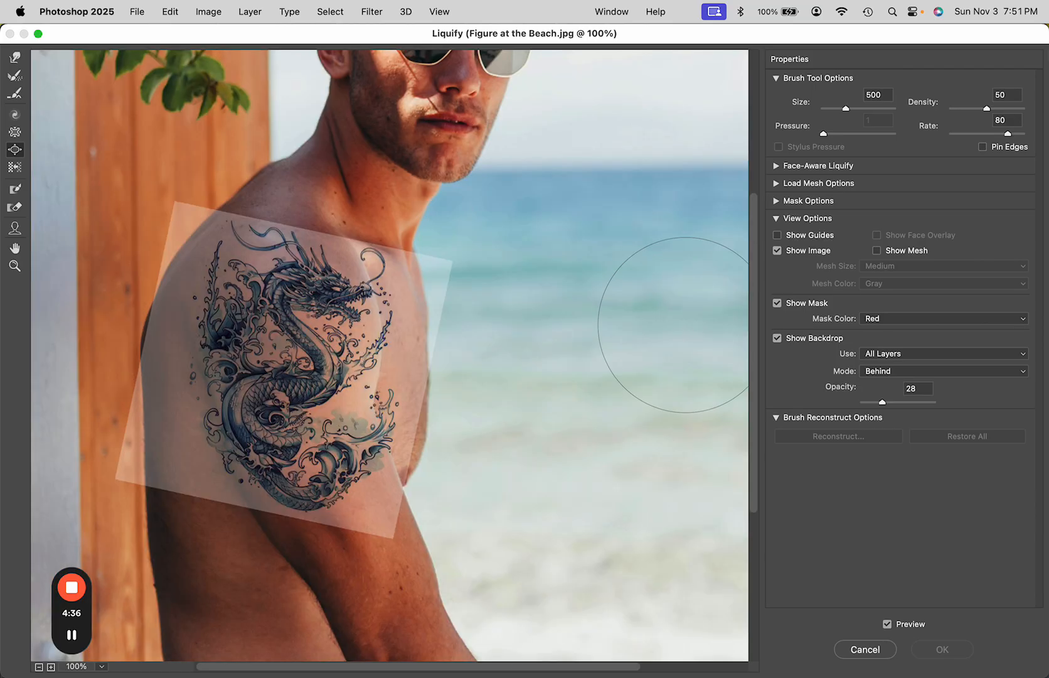
key(space)
drag(291, 372, 293, 342)
drag(454, 351, 455, 355)
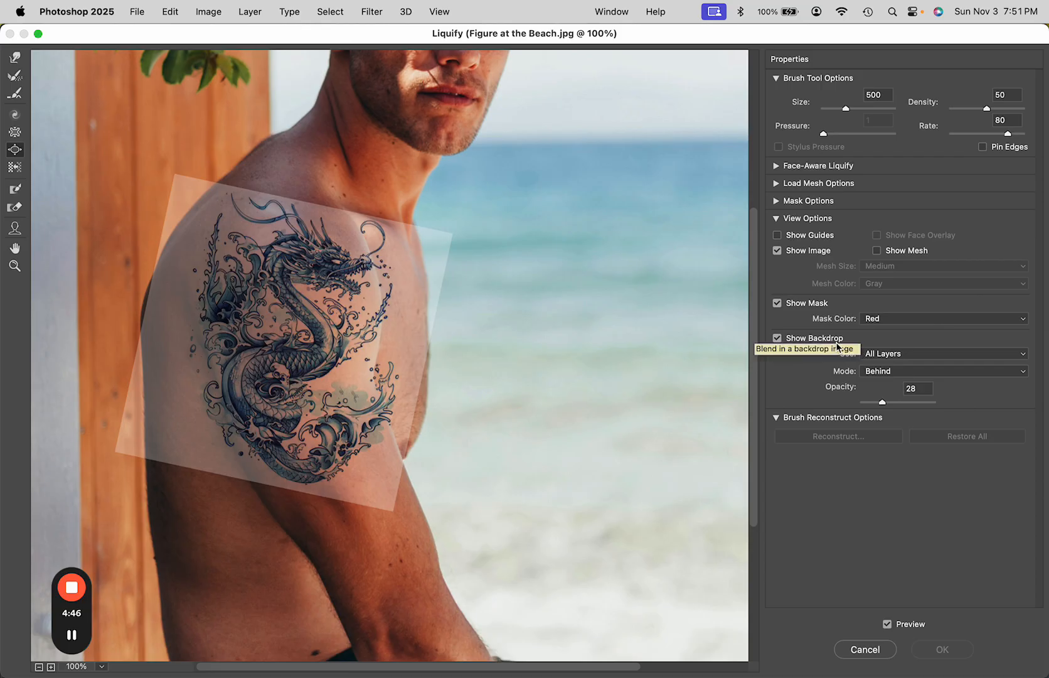
Set the Liquify backdrop to show the Background layer, trying Blend and In Front before keeping Behind mode
click(889, 357)
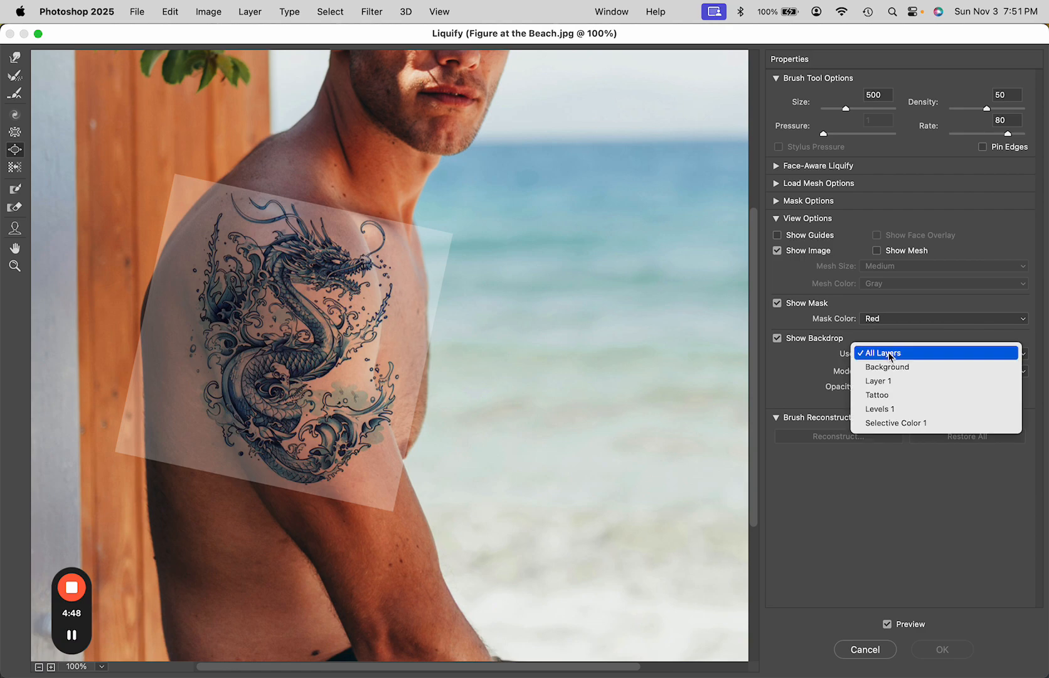
click(889, 363)
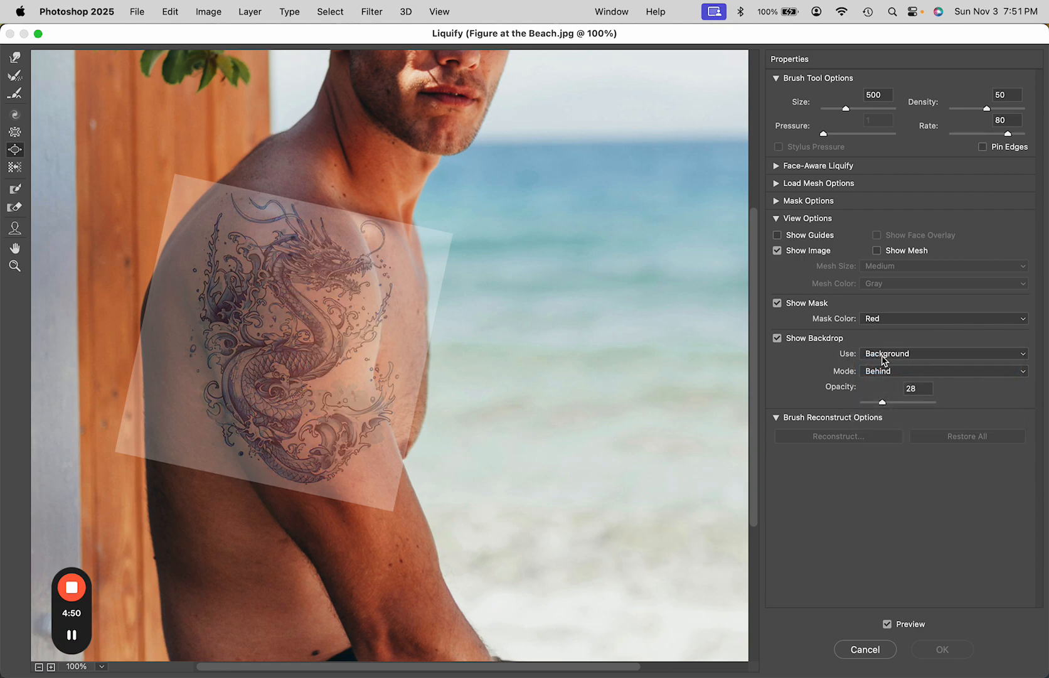
click(884, 375)
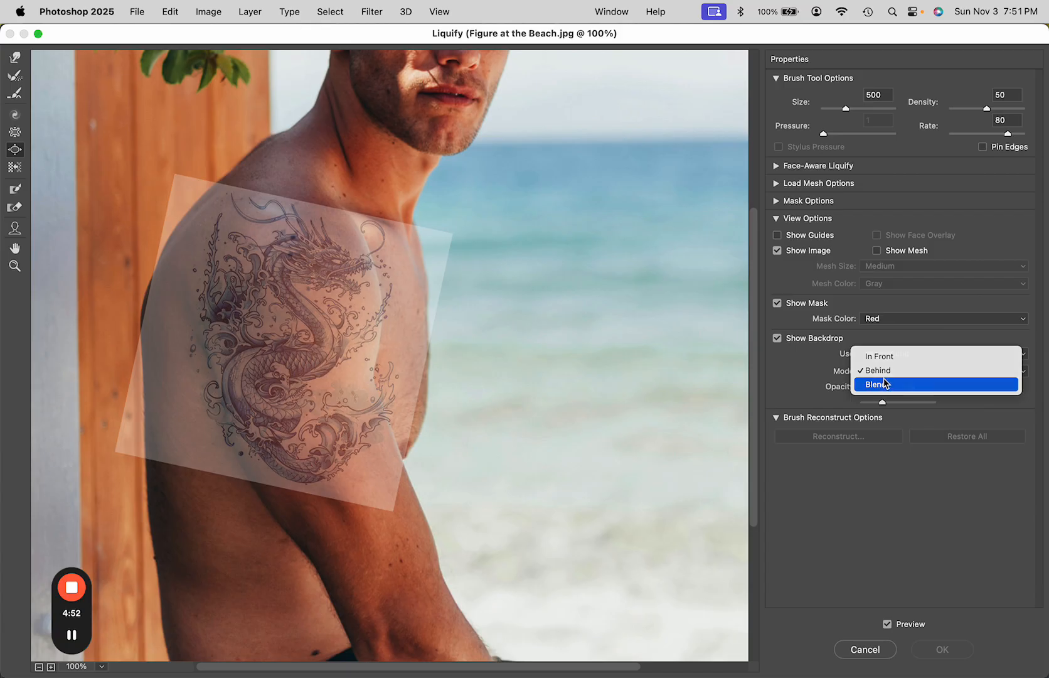
click(885, 383)
click(885, 376)
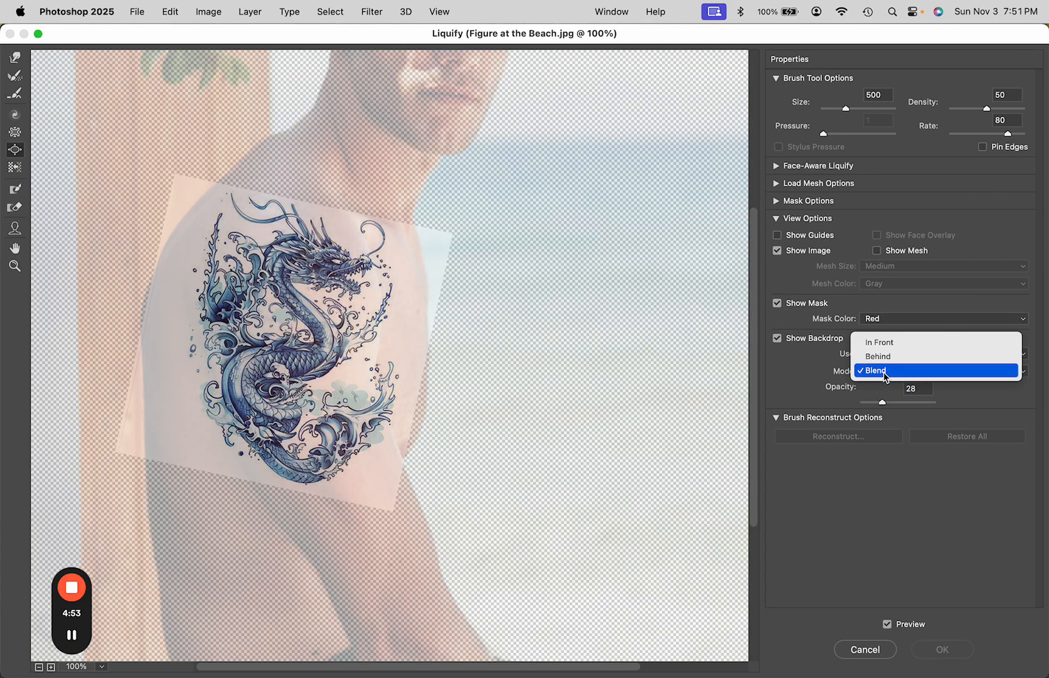
click(880, 345)
click(885, 374)
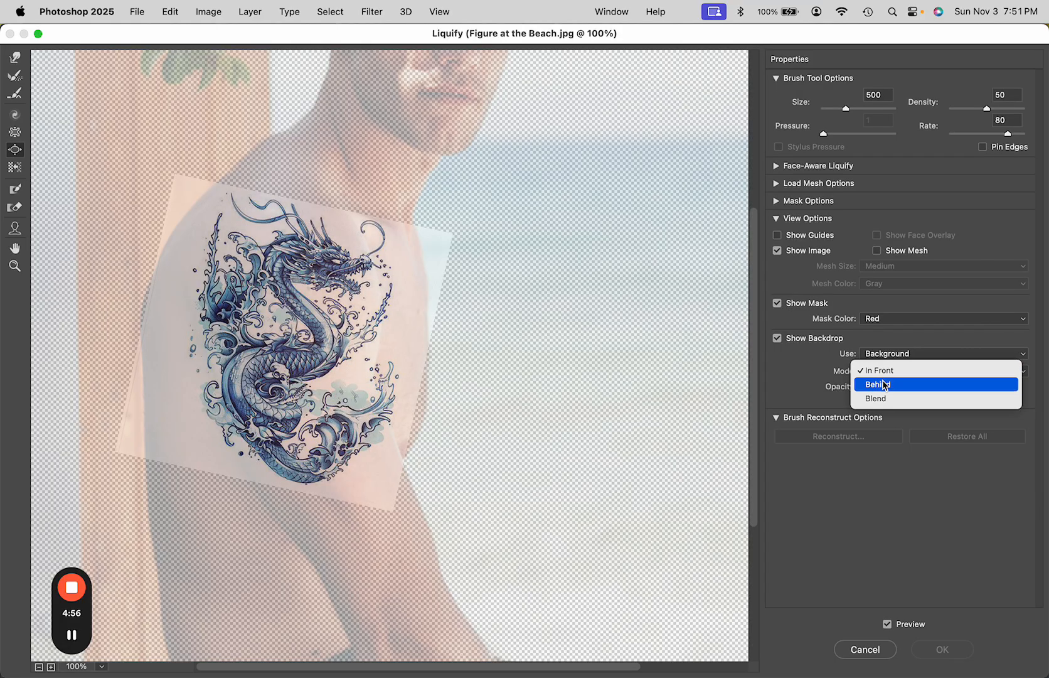
click(885, 383)
click(885, 354)
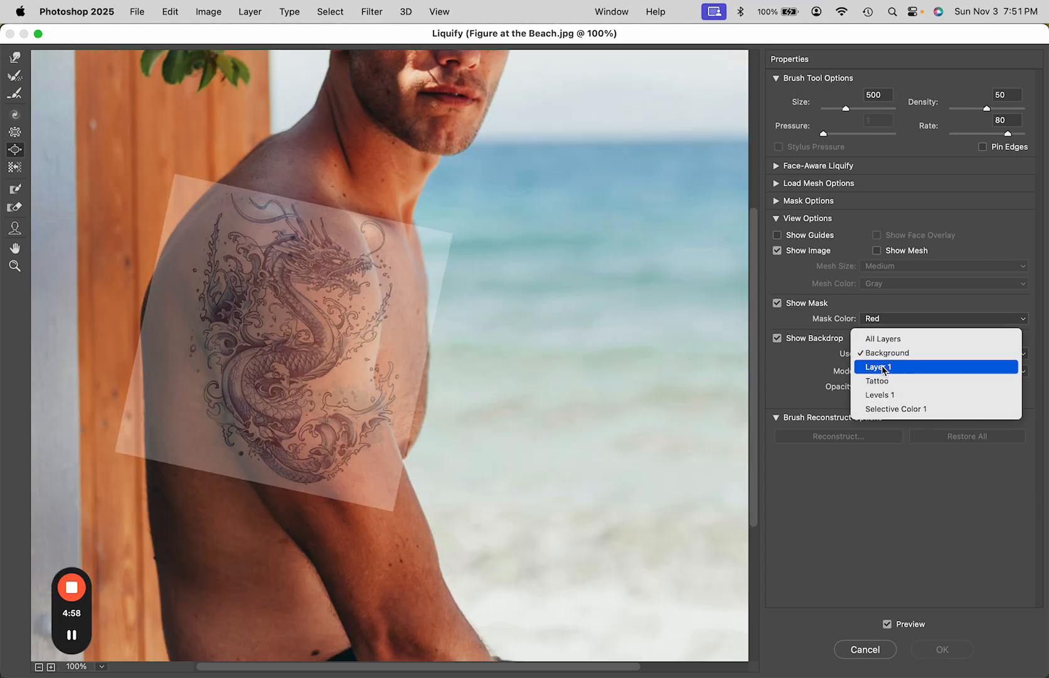
click(881, 353)
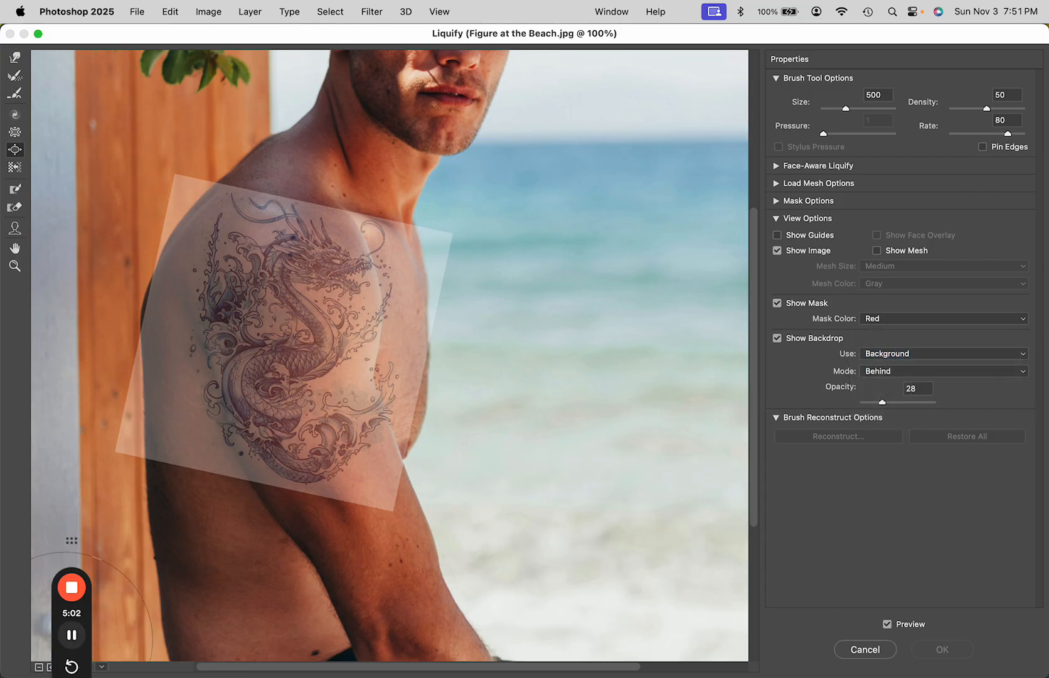
click(71, 635)
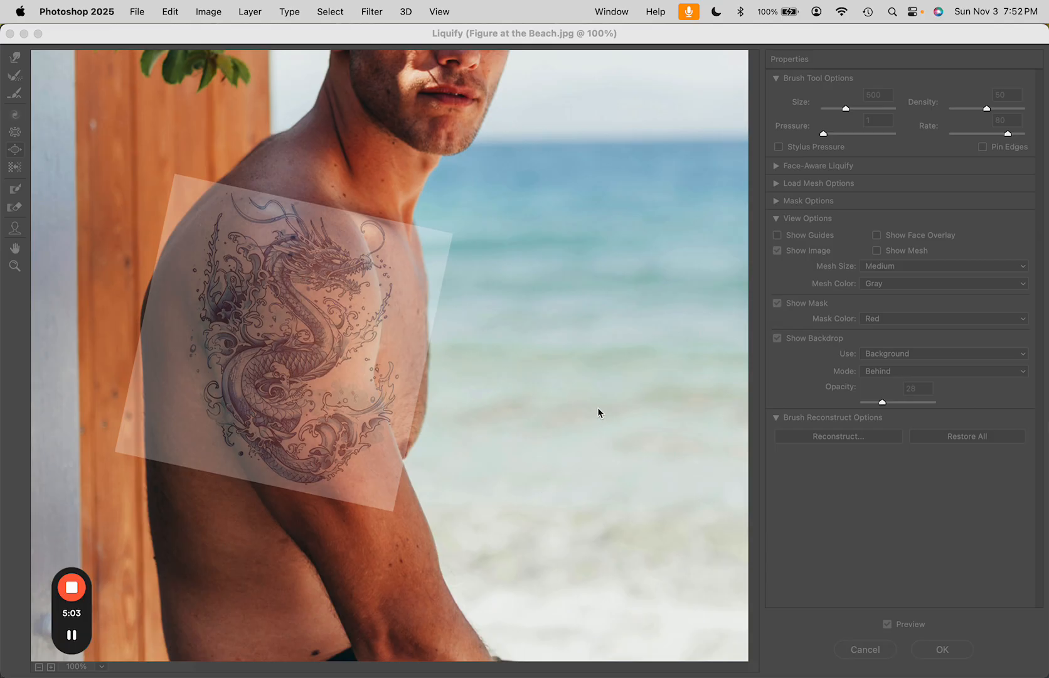
click(673, 407)
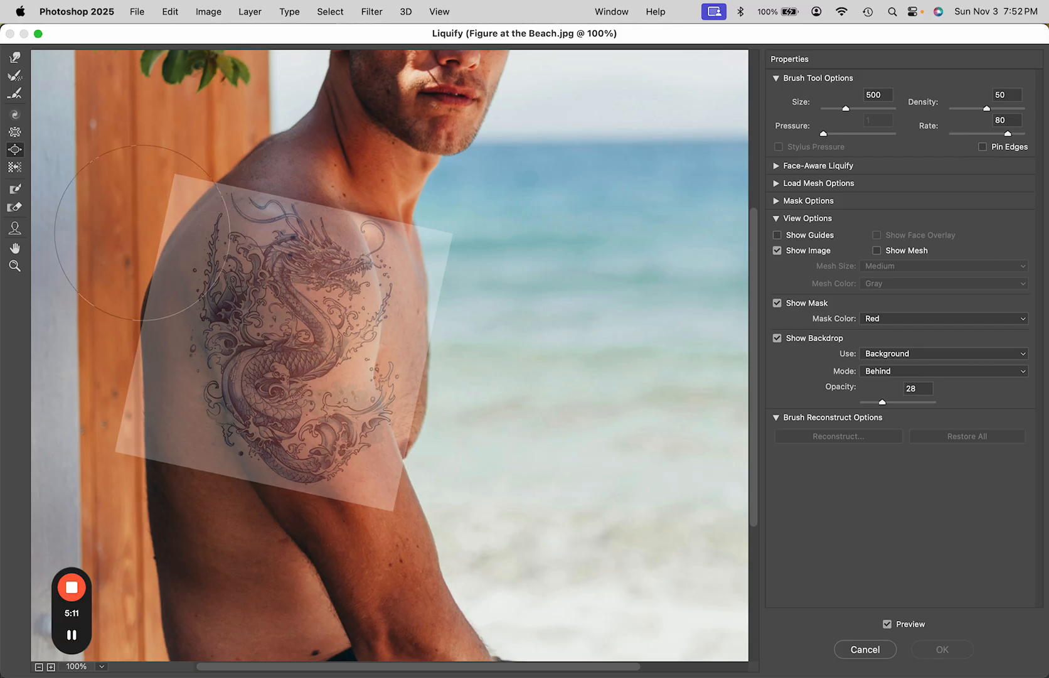
Pick the Forward Warp tool and push the tattoo's upper area toward the shoulder's curve
click(15, 57)
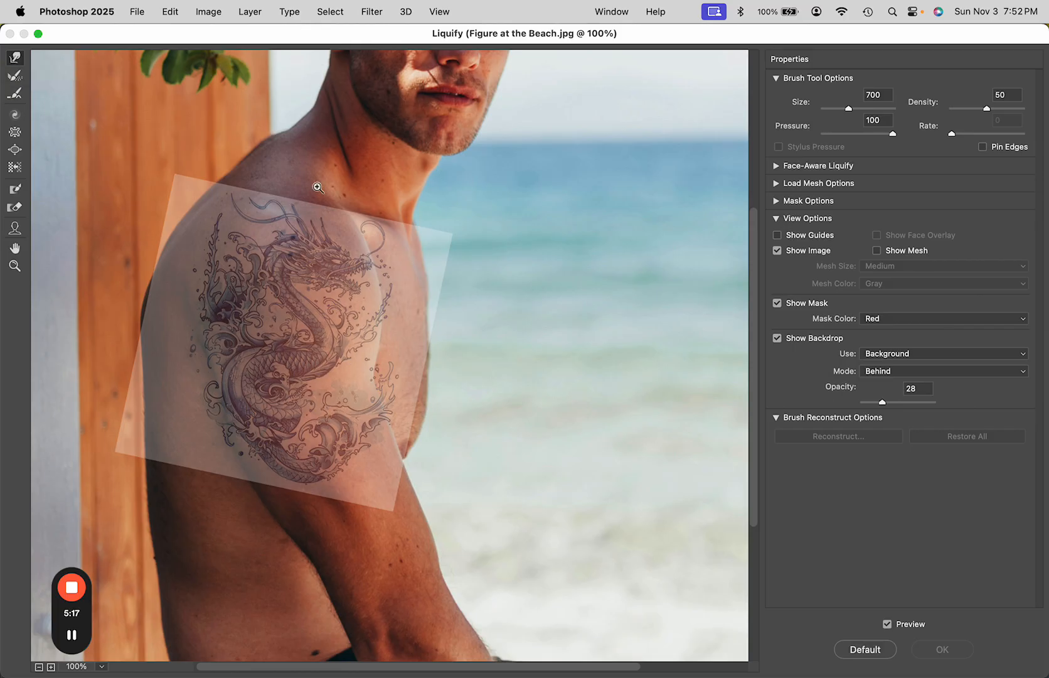
key(super+plus)
mouse_move(295, 278)
mouse_down()
mouse_move(403, 351)
mouse_move(446, 337)
mouse_up()
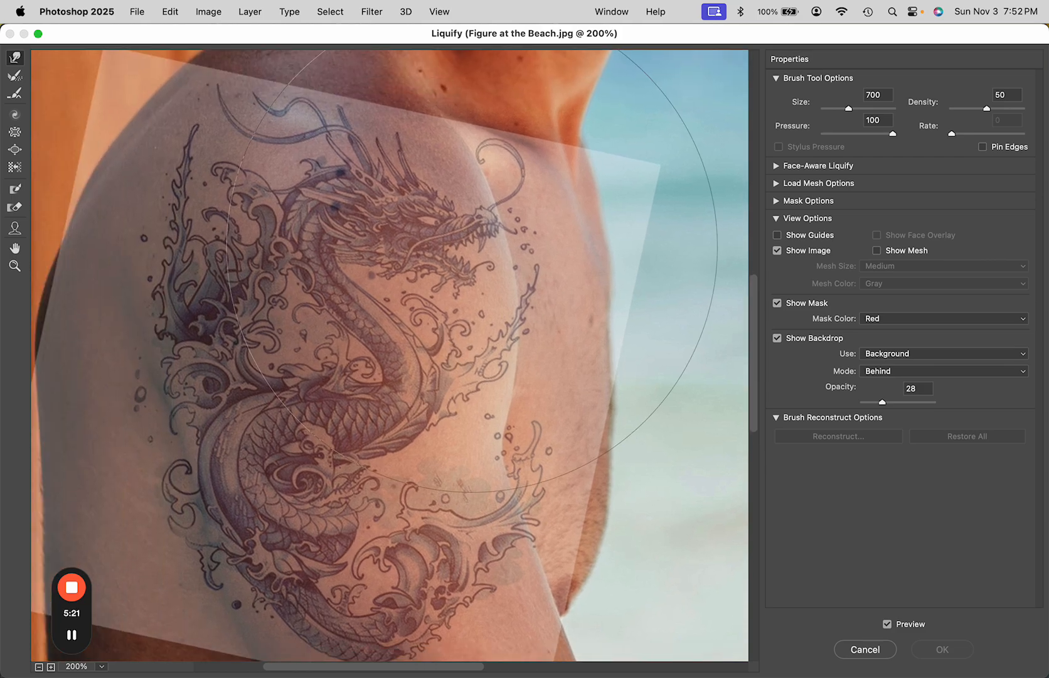
Set the warp brush size to 700 and push the tattoo's right edge to follow the shoulder contour
key(bracketleft)
key(bracketleft)
key(bracketleft)
key(bracketleft)
key(bracketleft)
key(bracketleft)
key(bracketleft)
key(bracketleft)
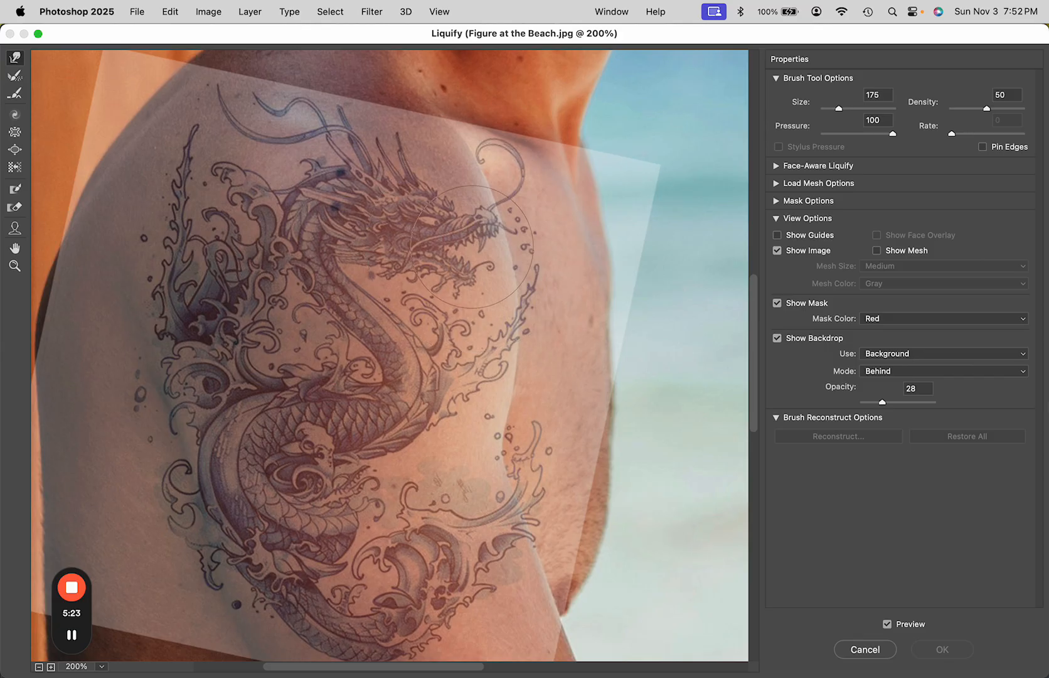
key(bracketleft)
key(bracketleft)
key(bracketright)
key(bracketright)
key(bracketright)
key(bracketright)
key(bracketright)
key(bracketright)
key(bracketright)
key(bracketright)
key(bracketright)
key(bracketright)
key(bracketright)
key(bracketright)
key(bracketright)
key(super+minus)
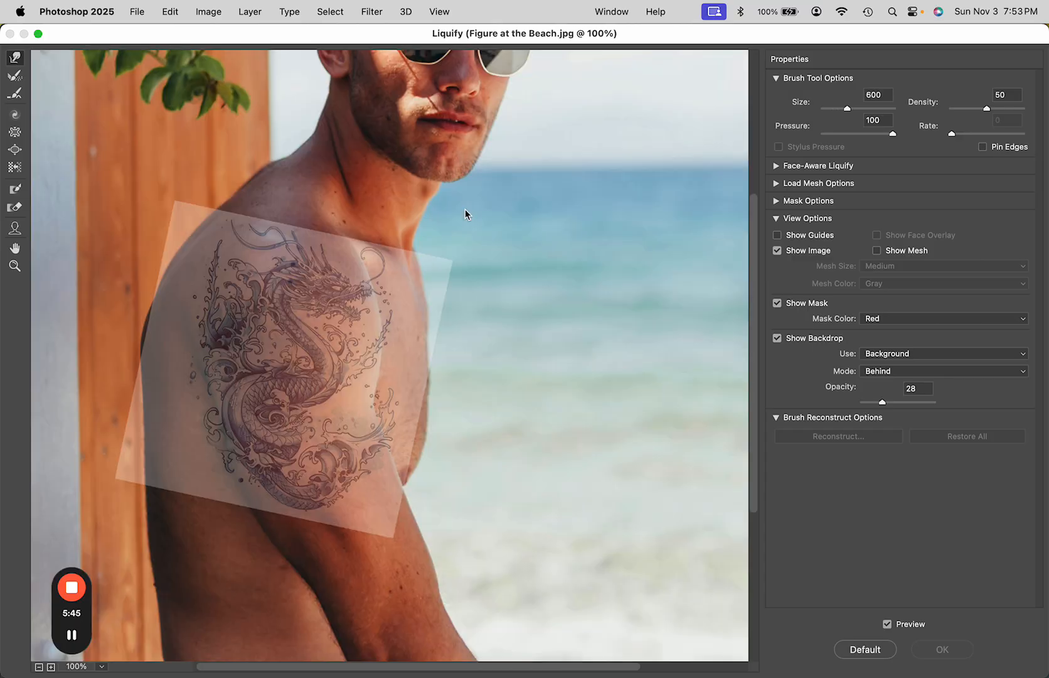
key(bracketright)
key(bracketright)
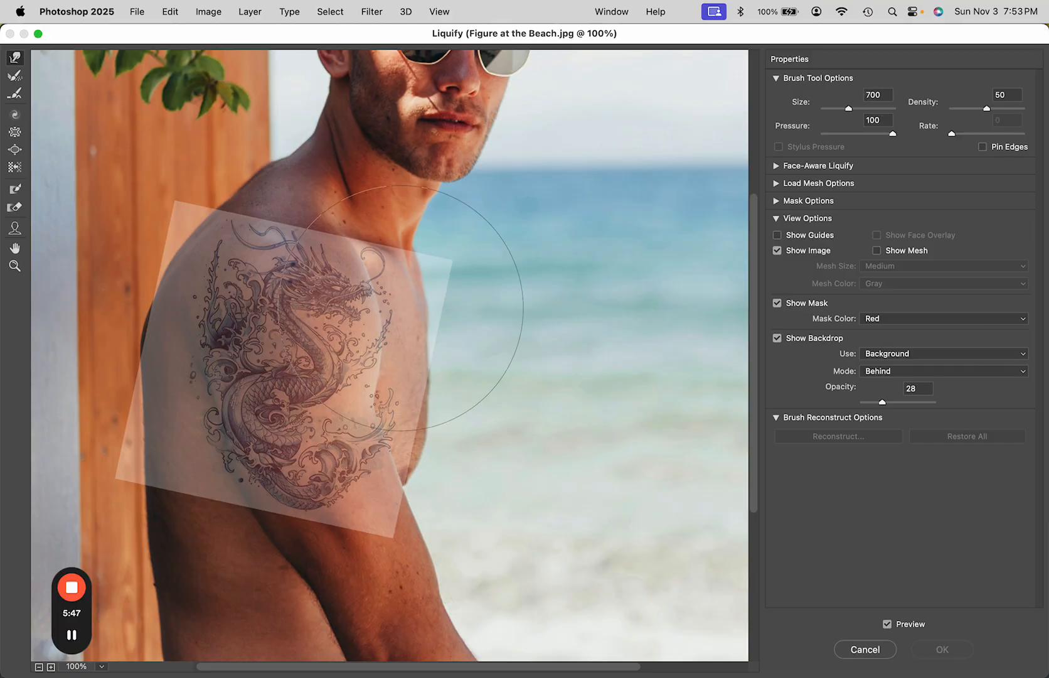
key(super+equal)
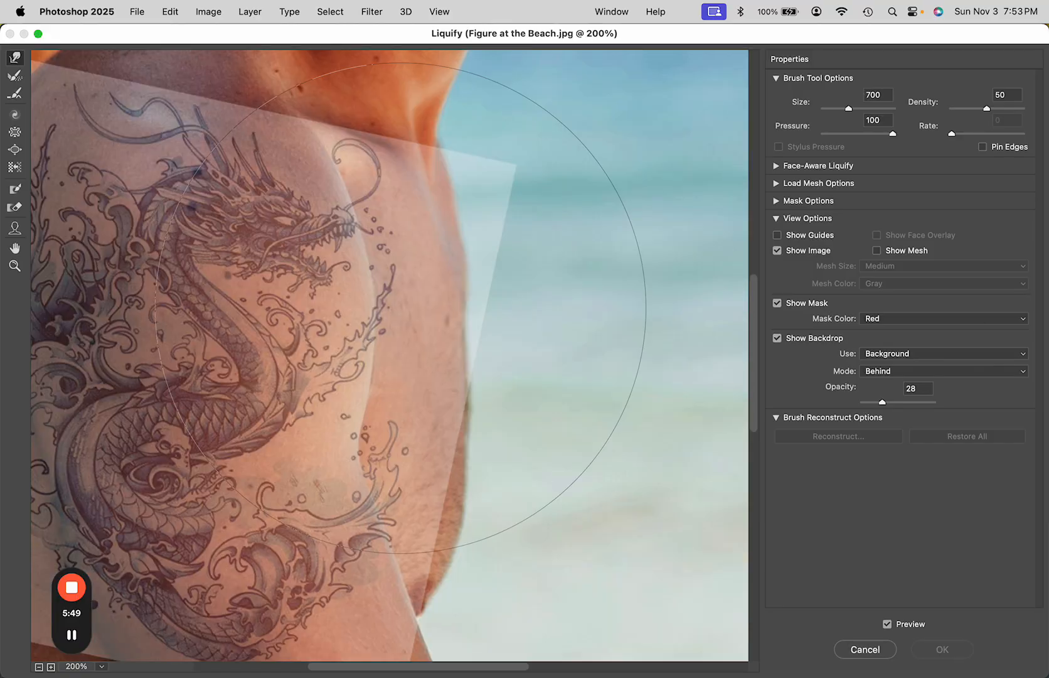
drag(337, 356, 472, 353)
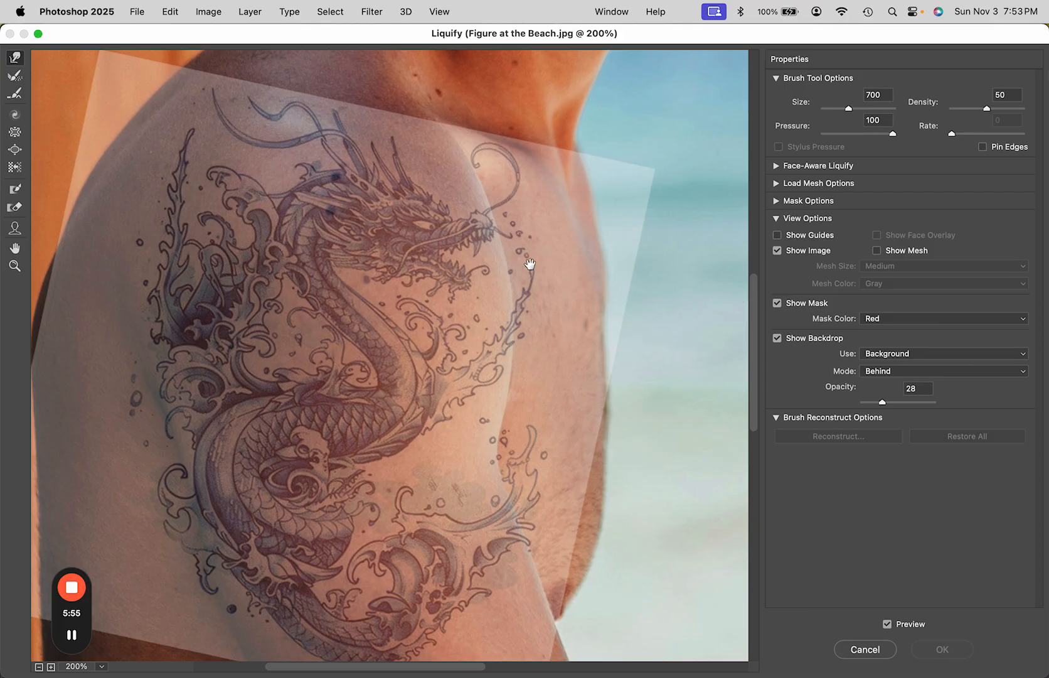
drag(529, 264, 484, 285)
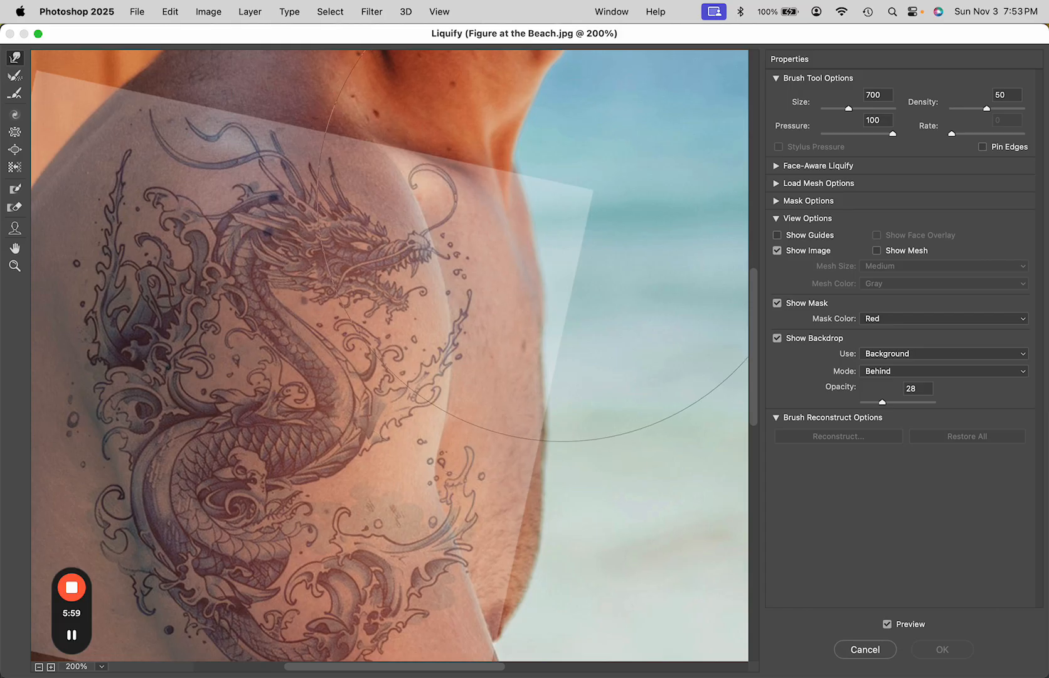
Push the tattoo's right edge inward along the arm, reducing the brush to 400 for the lower part
key(super+minus)
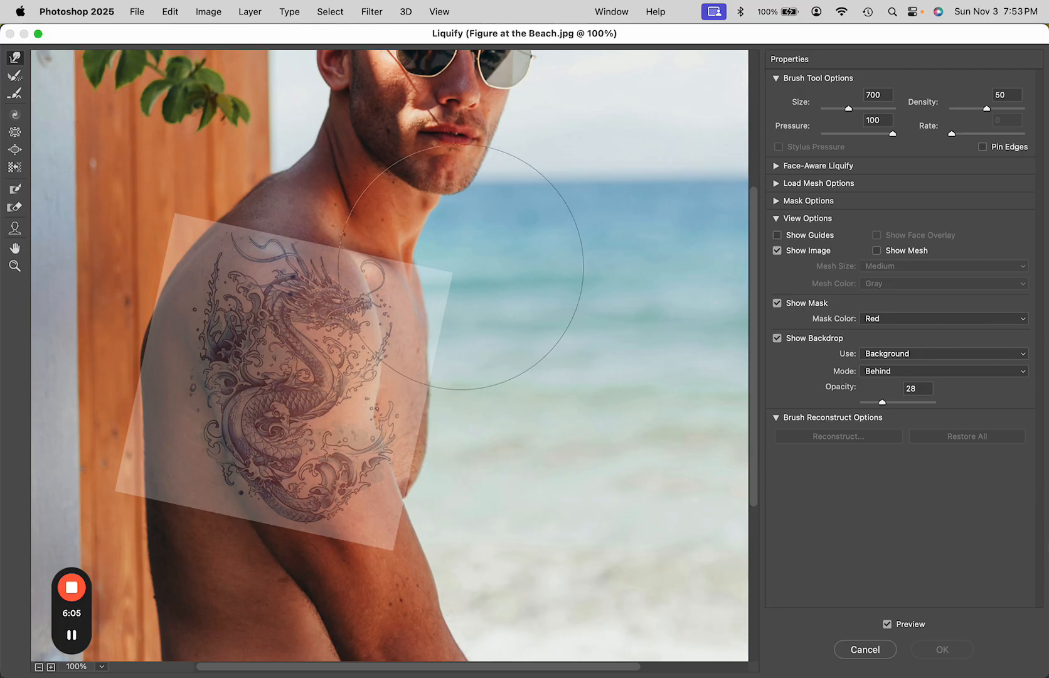
drag(460, 269, 444, 275)
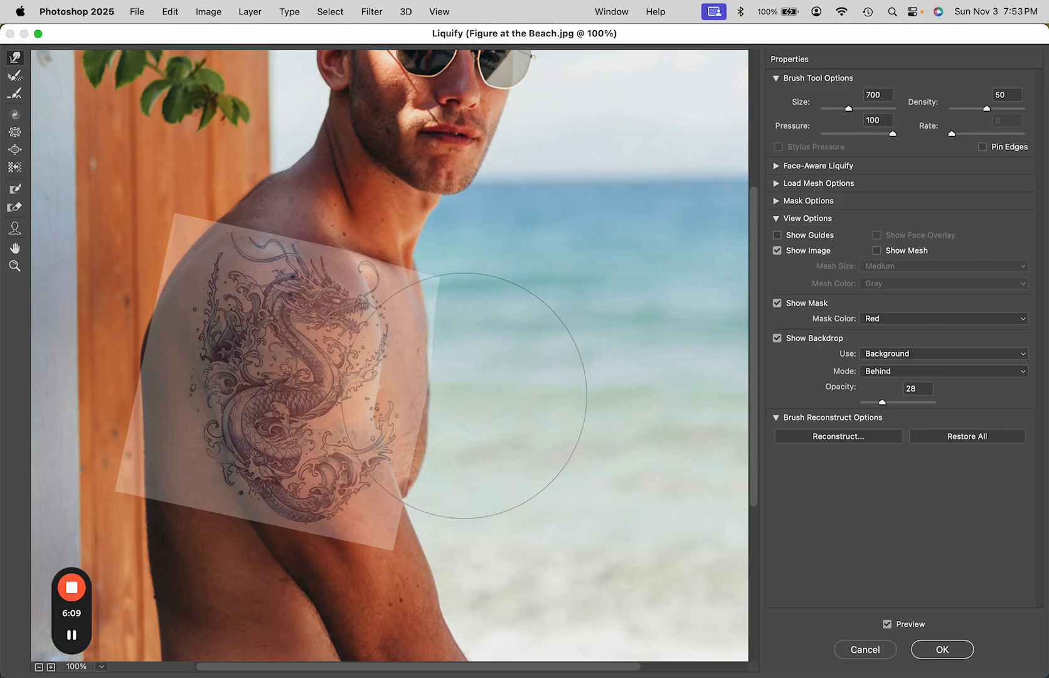
drag(466, 390, 448, 386)
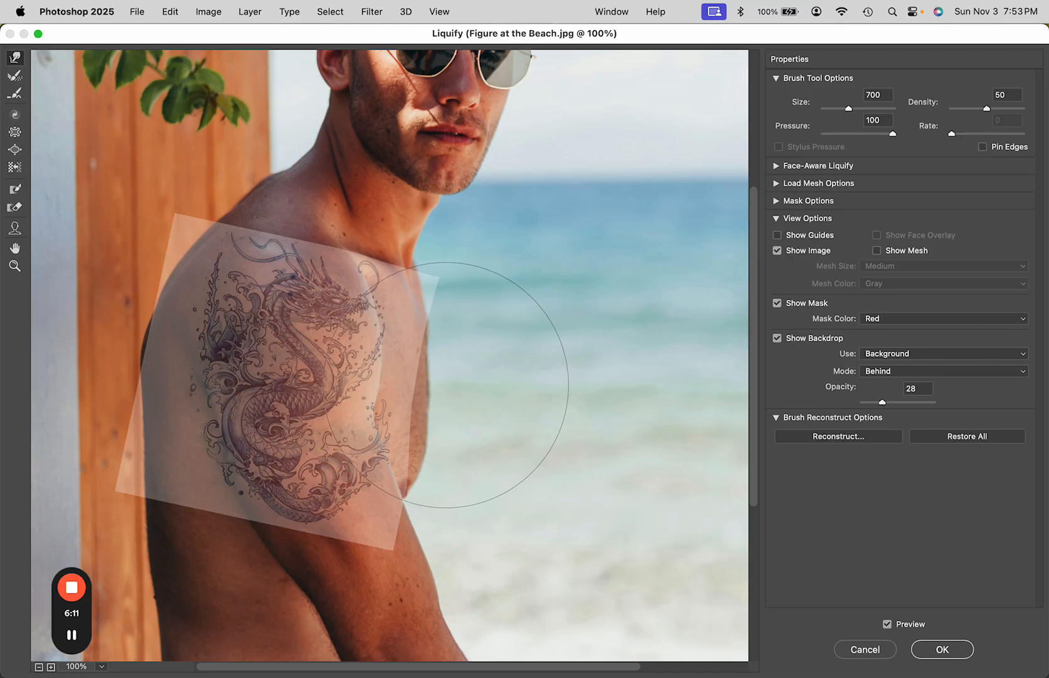
key(bracketleft)
key(bracketleft)
key(bracketleft)
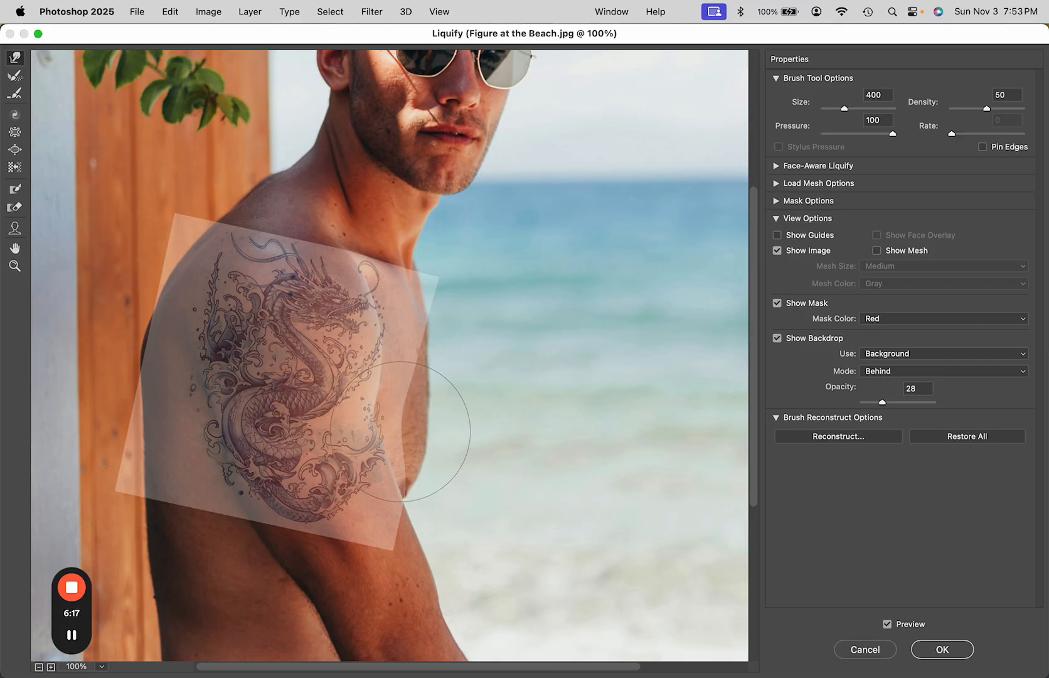
drag(400, 431, 385, 429)
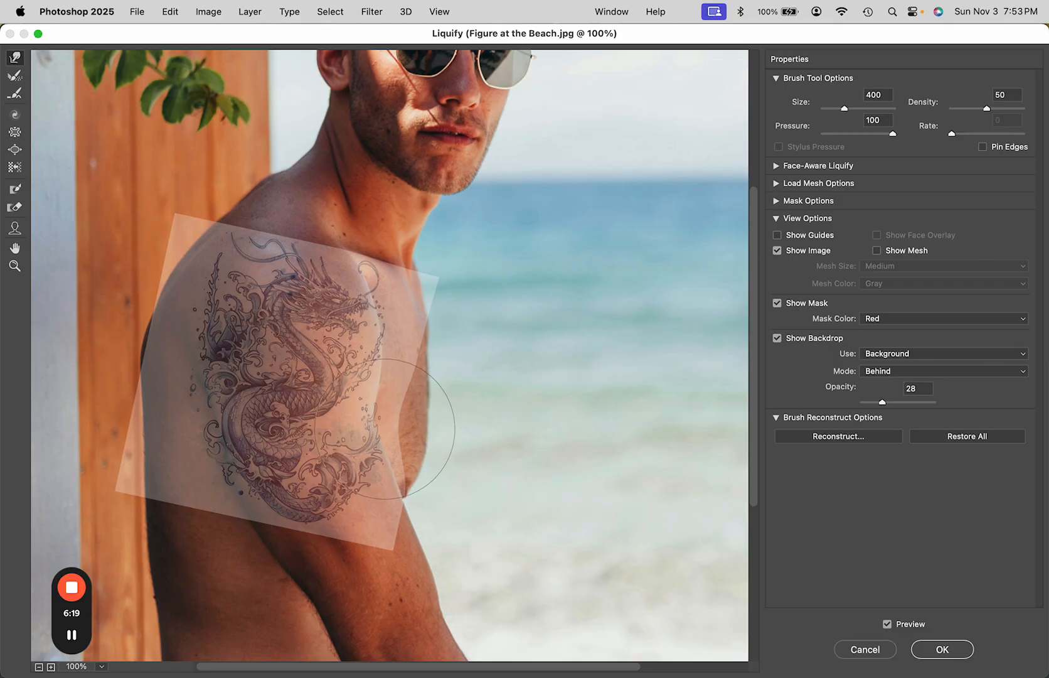
Set the warp brush size to 500 and push the tattoo's upper right edge inward toward the shoulder curve
key(super+space)
click(490, 366)
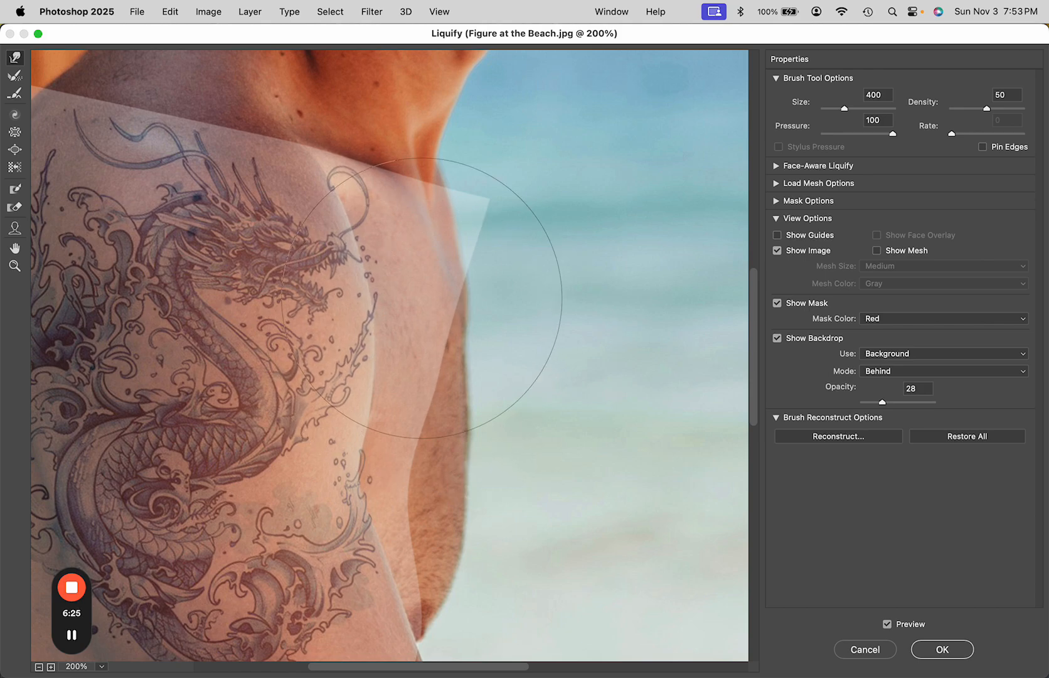
key(bracketright)
key(bracketright)
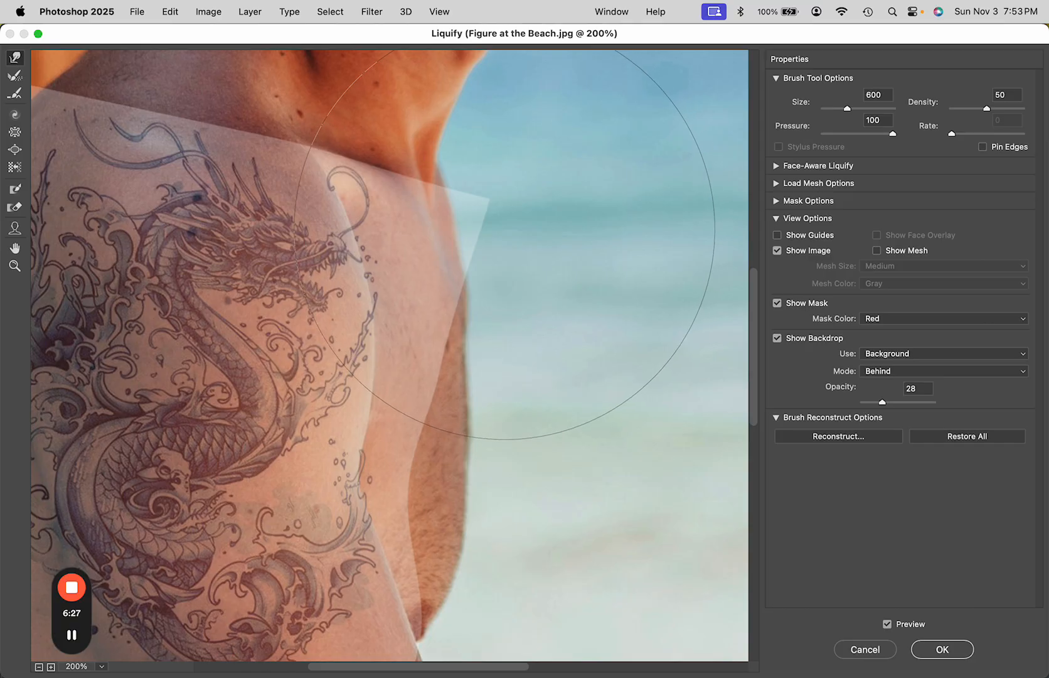
key(bracketleft)
drag(502, 234, 475, 232)
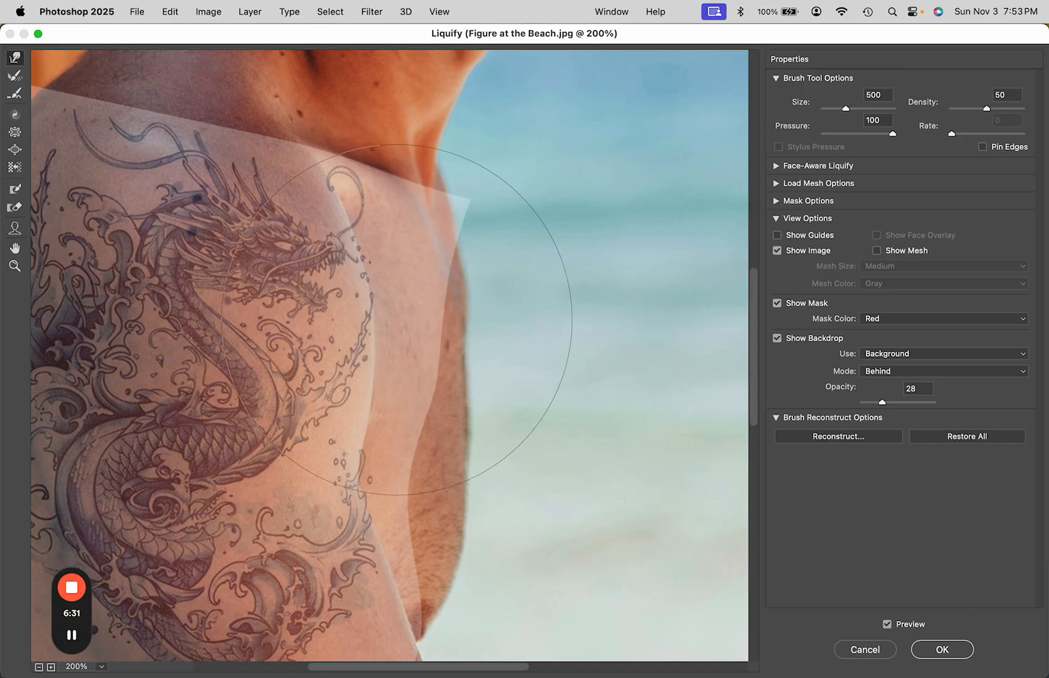
Push the tattoo's lower-left edge inward and upward to follow the arm's contour
key(space)
mouse_move(245, 391)
mouse_down()
mouse_move(419, 391)
mouse_move(499, 305)
mouse_up()
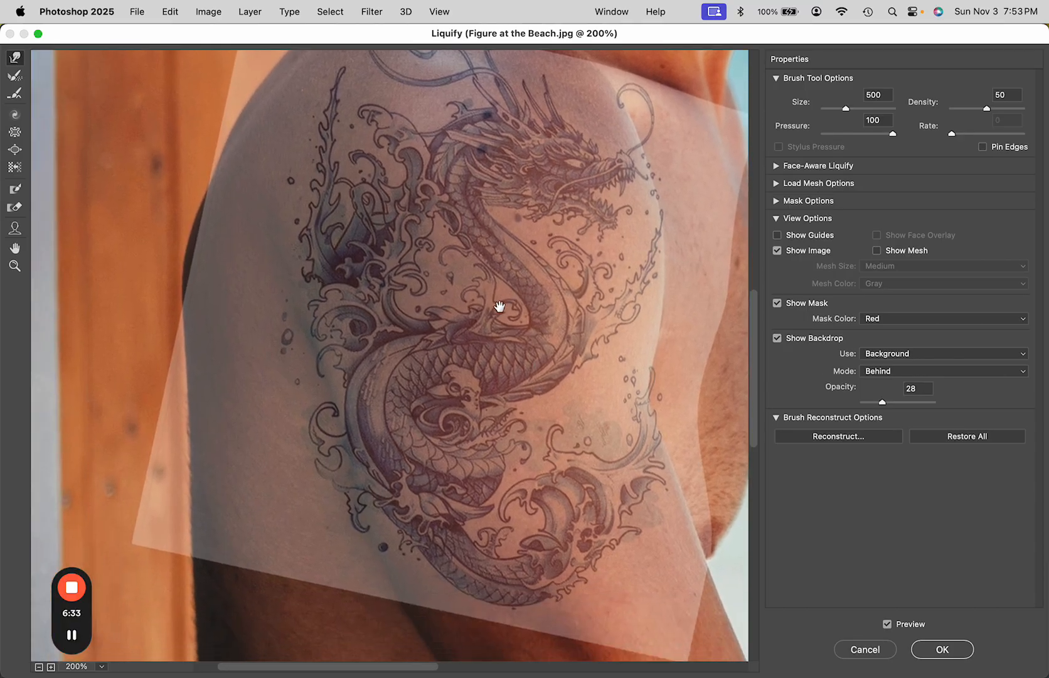
drag(377, 342, 377, 276)
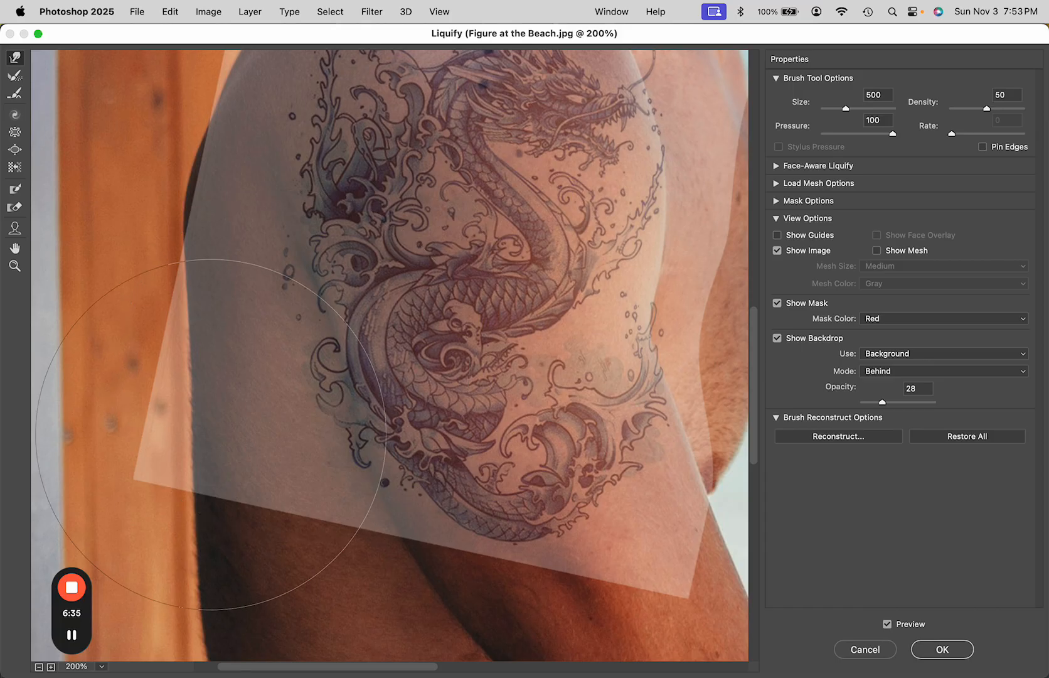
drag(178, 462, 270, 416)
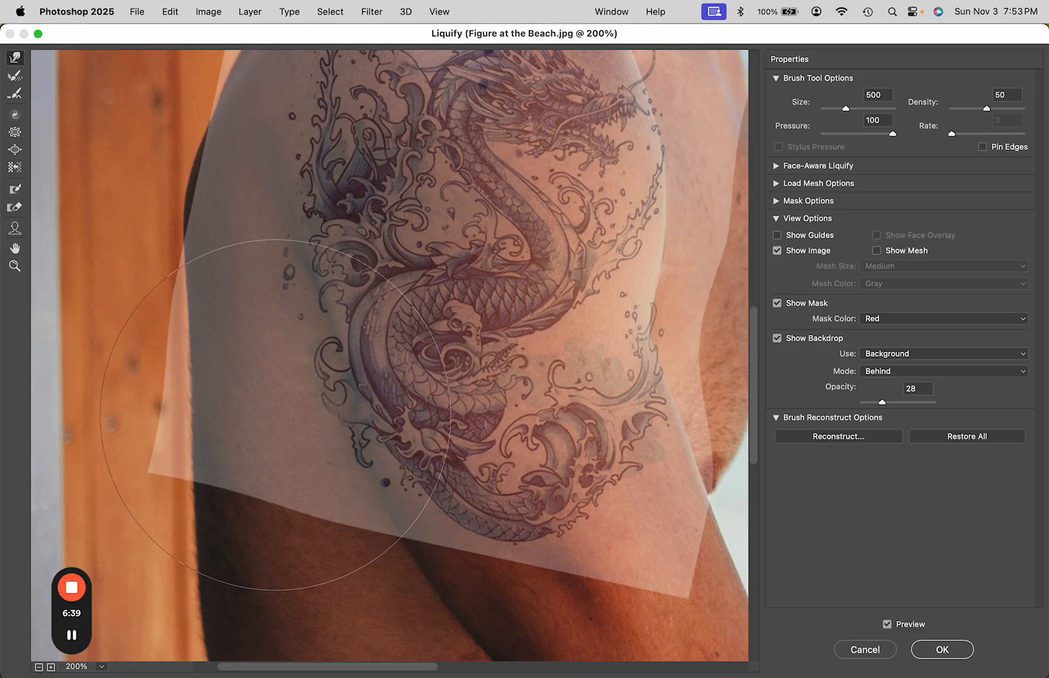
drag(271, 407, 281, 423)
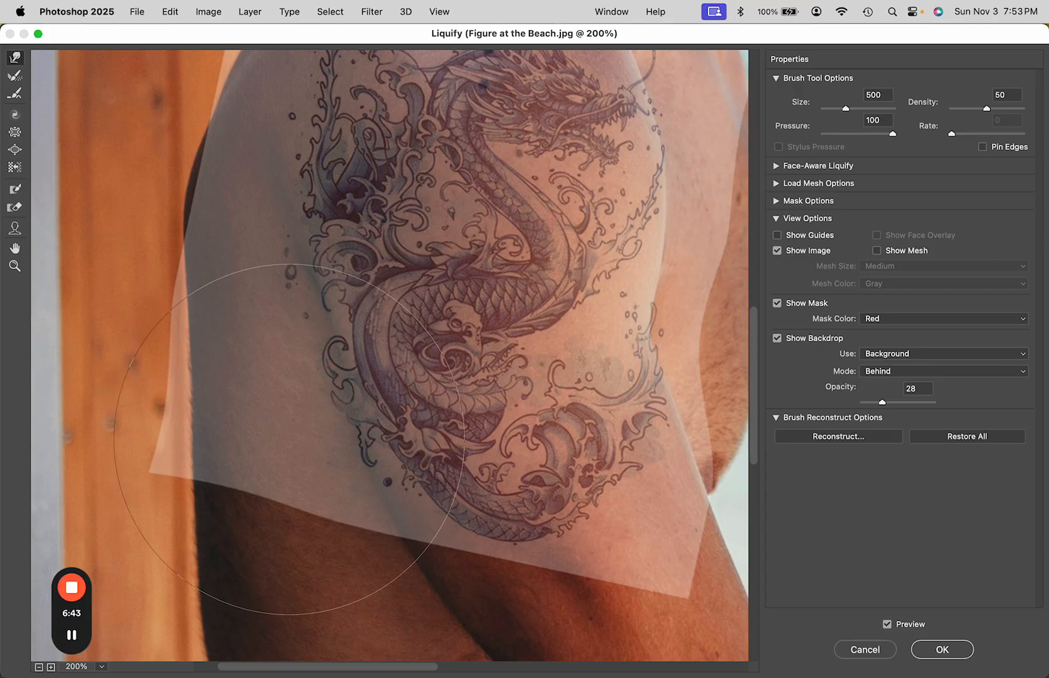
drag(238, 305, 244, 294)
drag(274, 360, 279, 358)
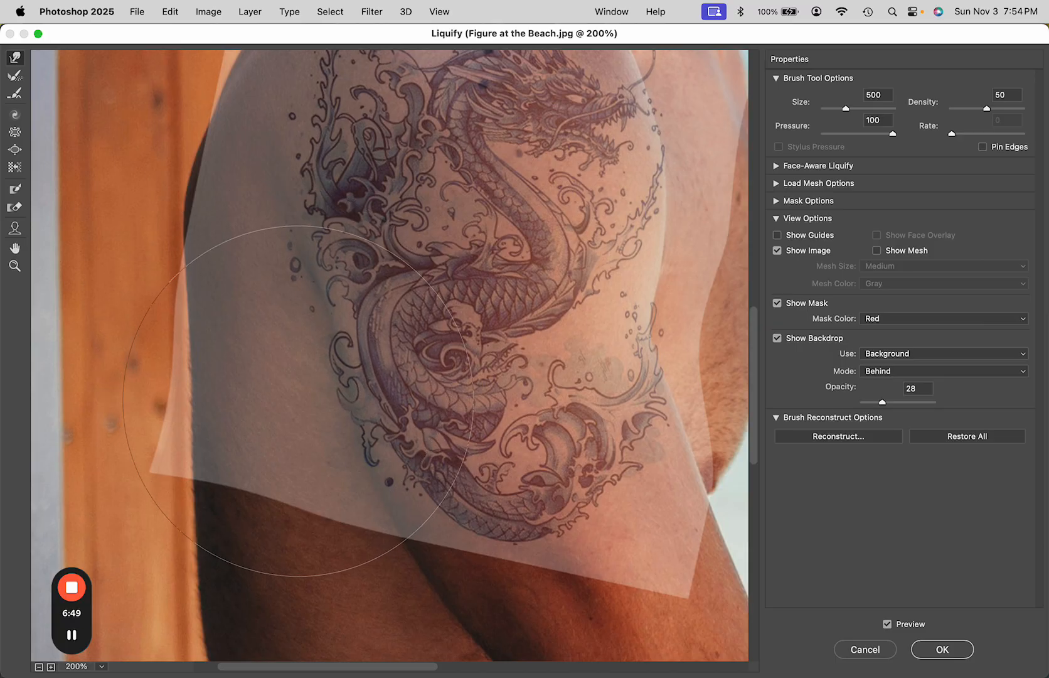
Bloat the tattoo's upper area over the rounded shoulder with the Bloat tool and apply the Liquify
key(super+minus)
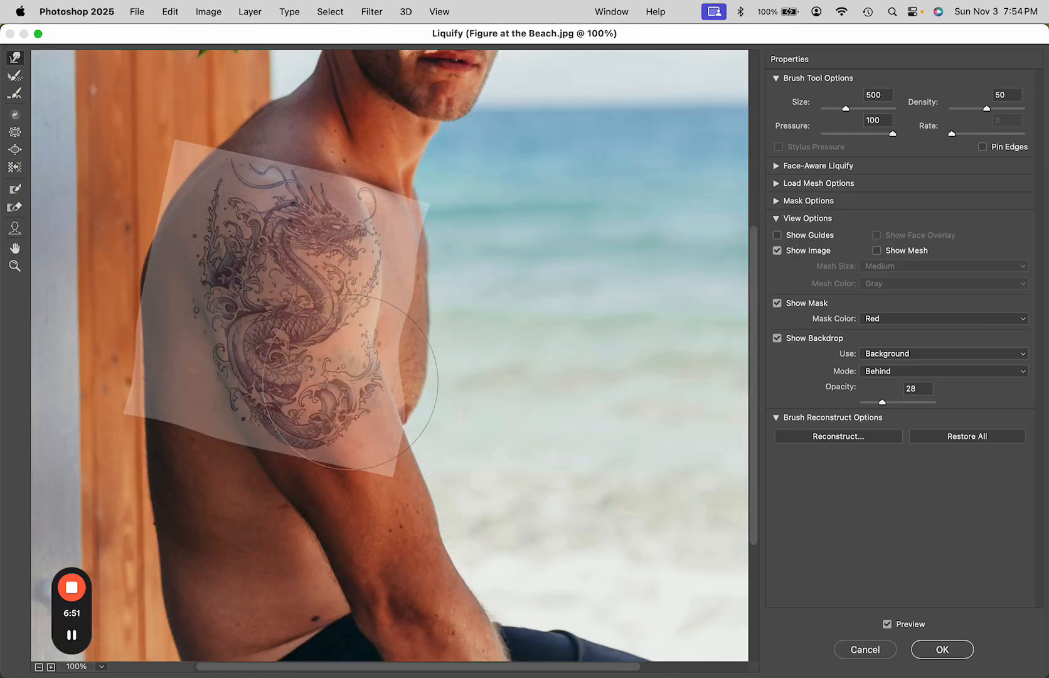
click(15, 152)
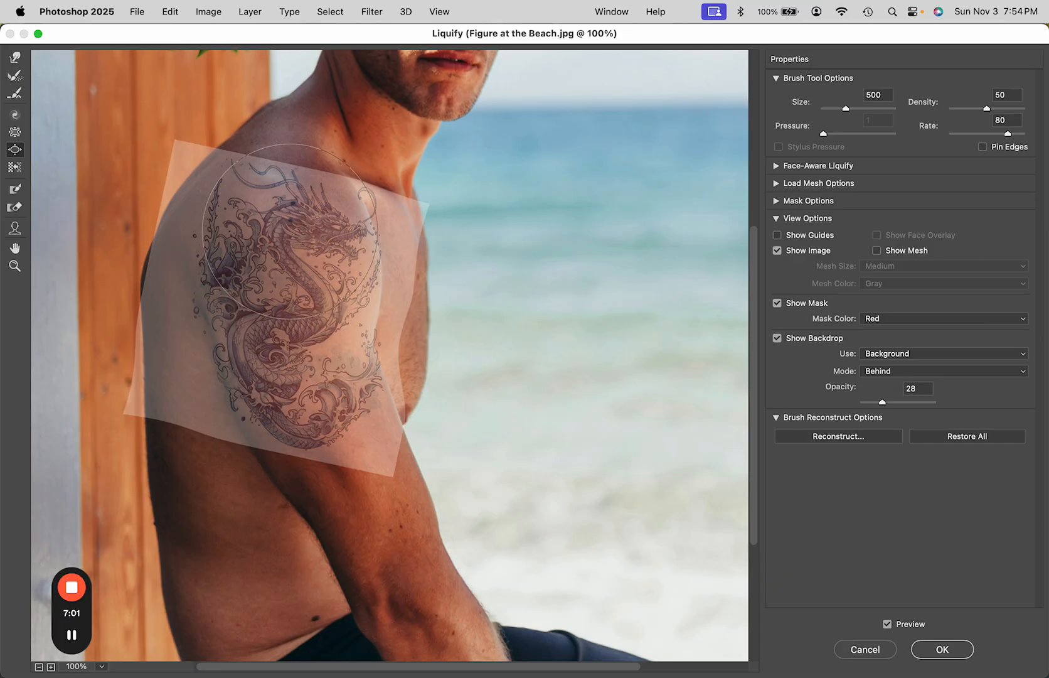
click(290, 231)
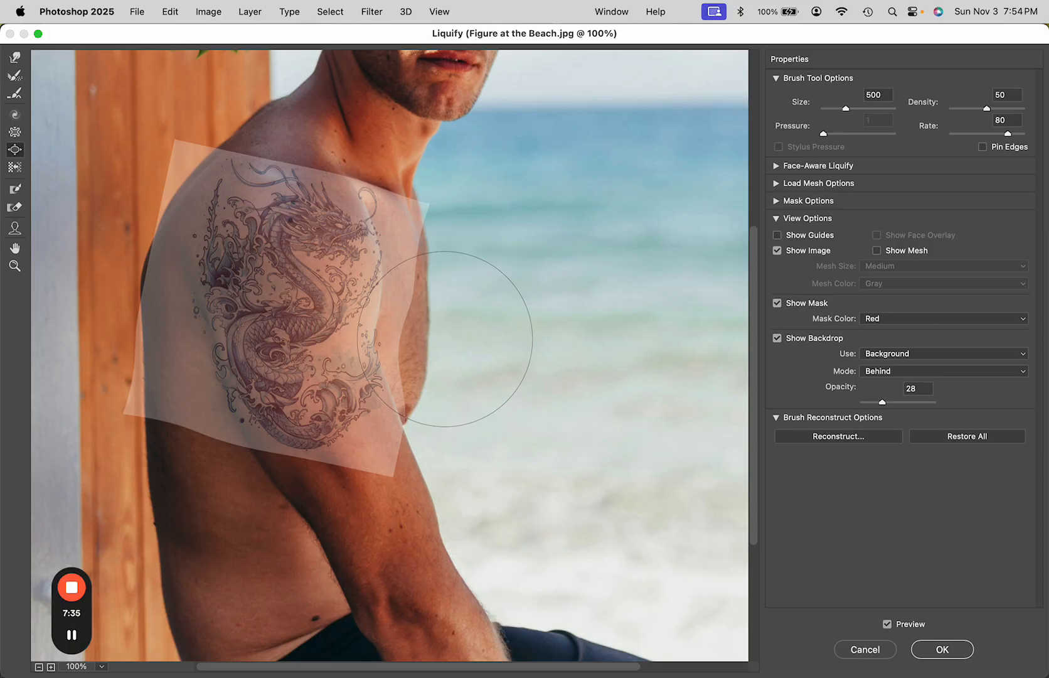
key(super)
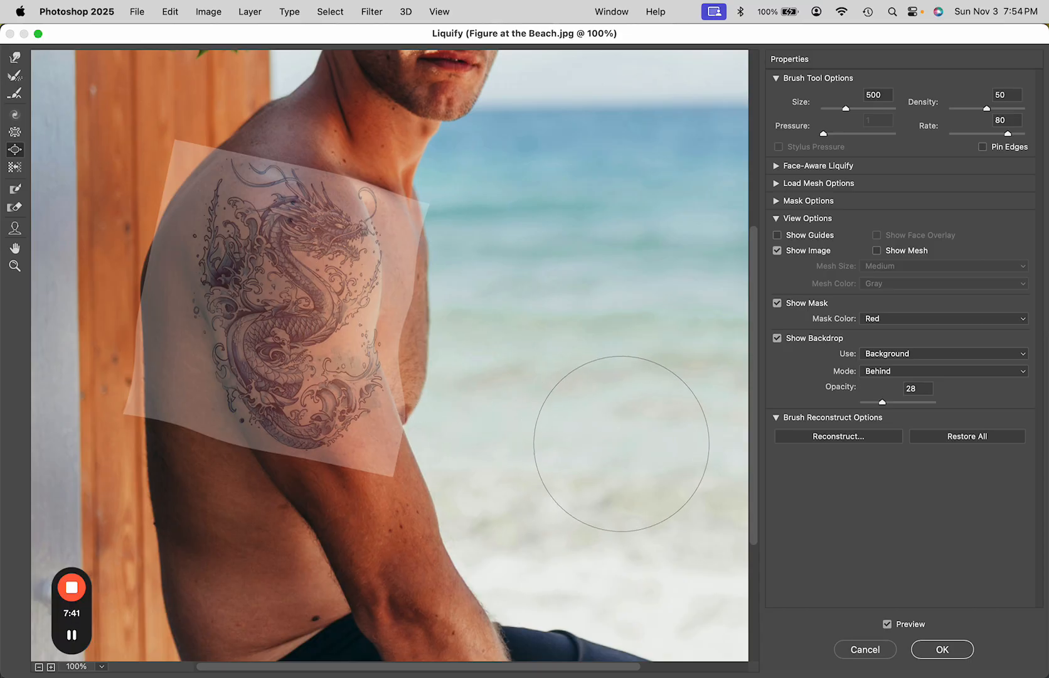
click(941, 650)
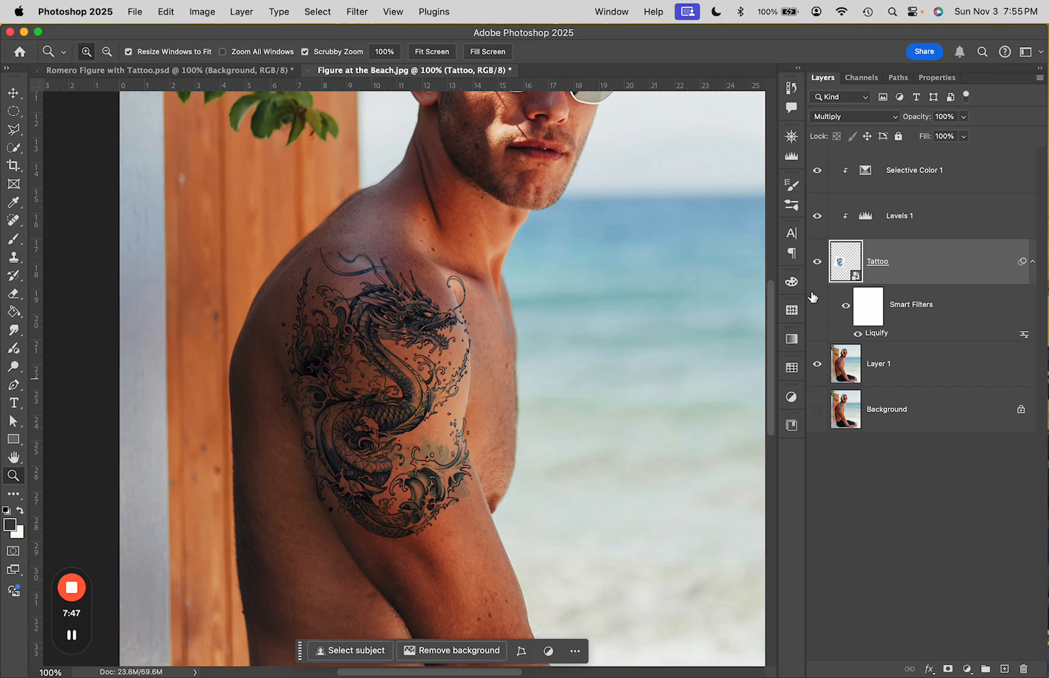
Toggle the Liquify smart filter off and on to compare the warped tattoo
click(845, 308)
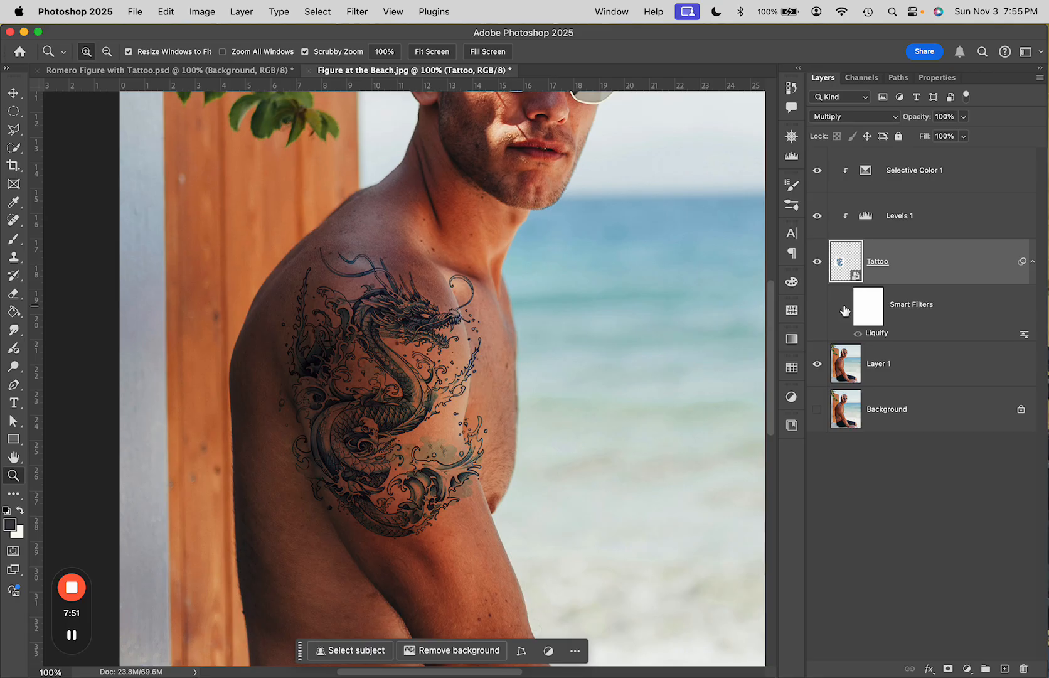
click(845, 308)
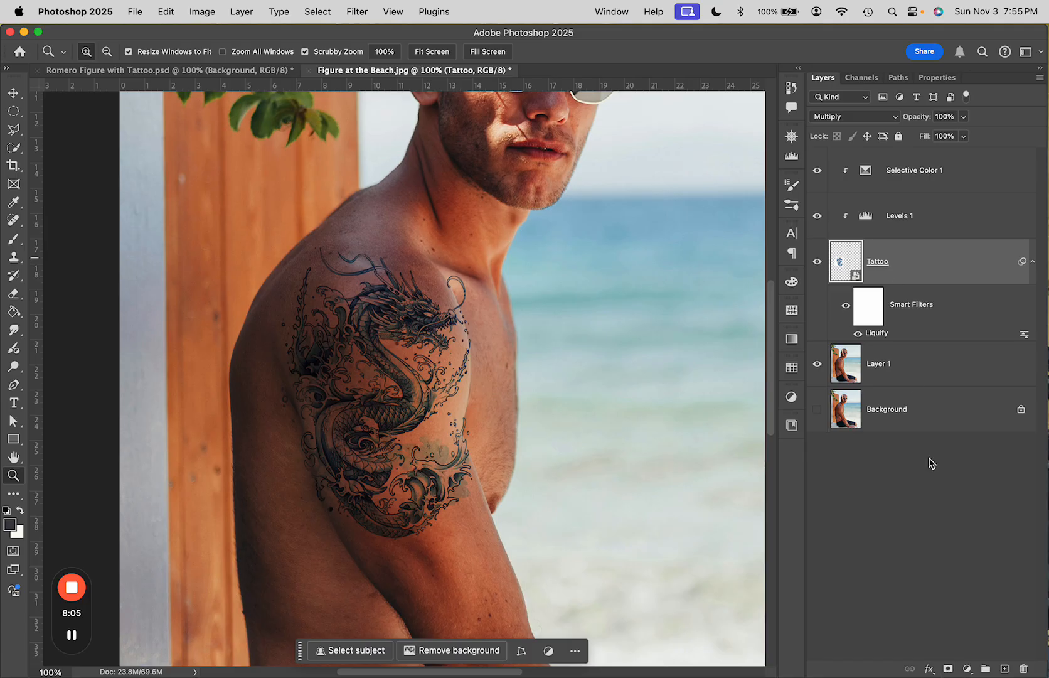
Add a layer mask to the Tattoo layer and paint black over stray tattoo marks near the shoulder's edge
click(948, 669)
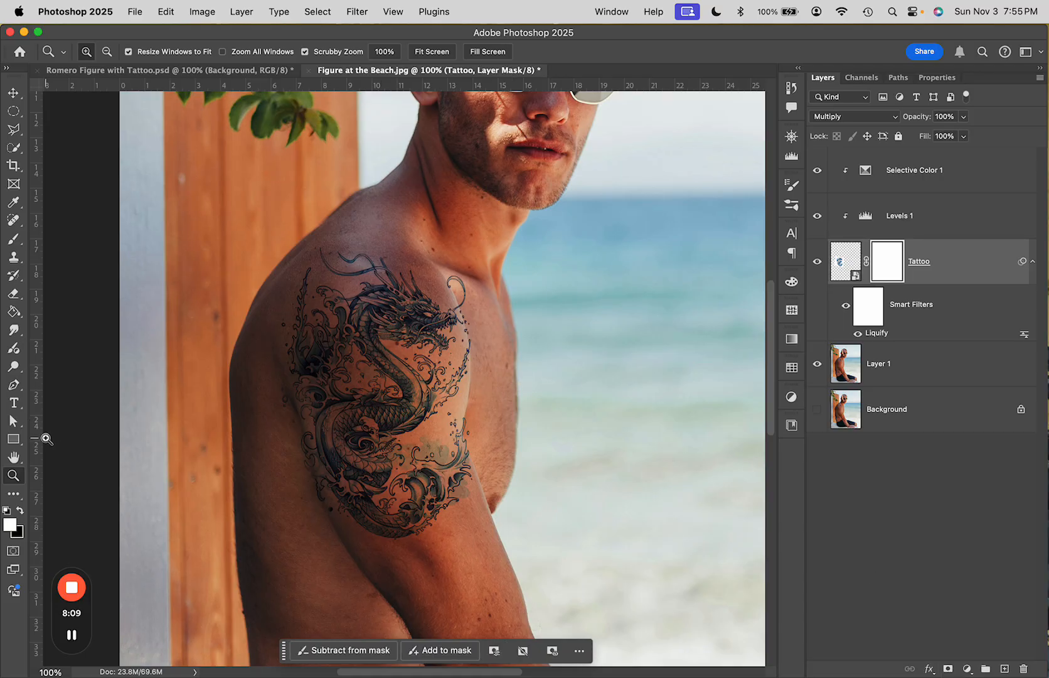
key(b)
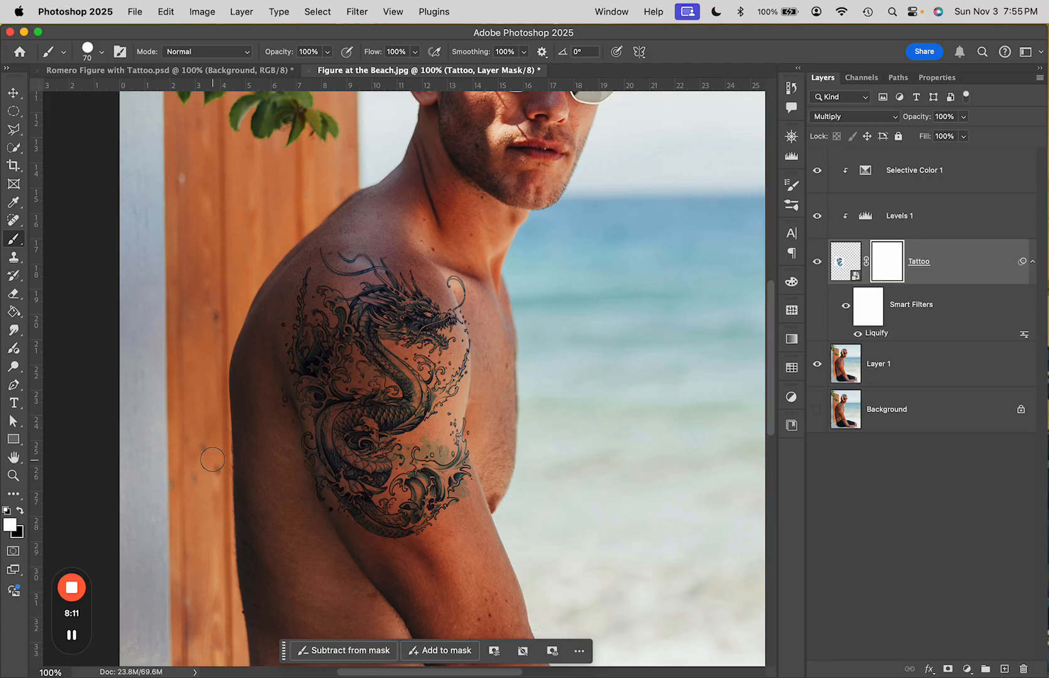
key(super+equal)
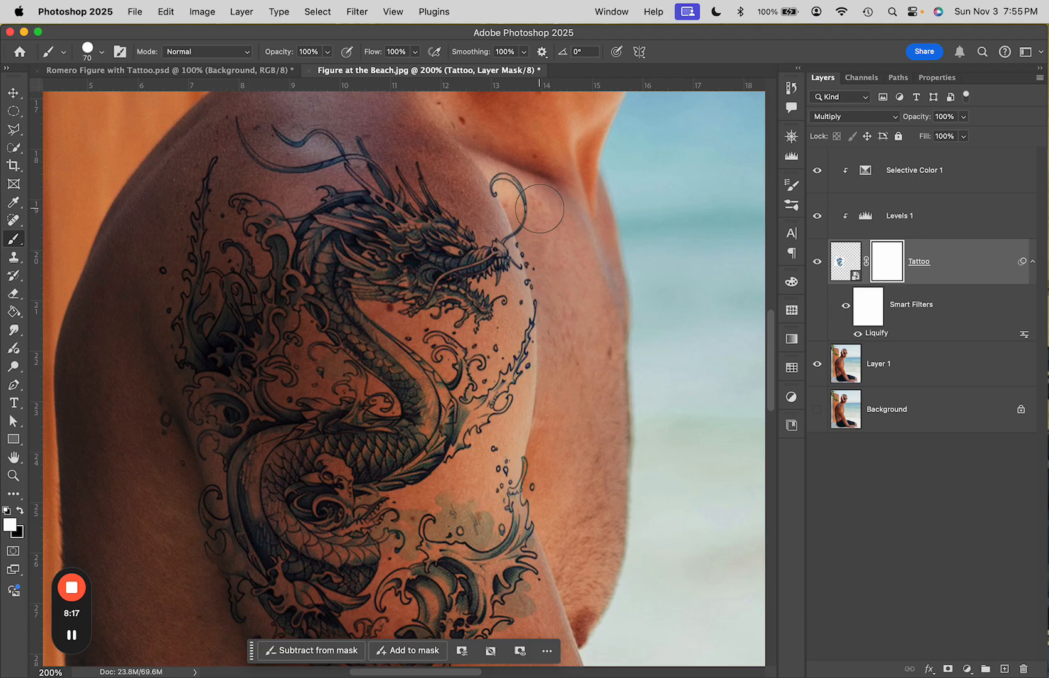
key(x)
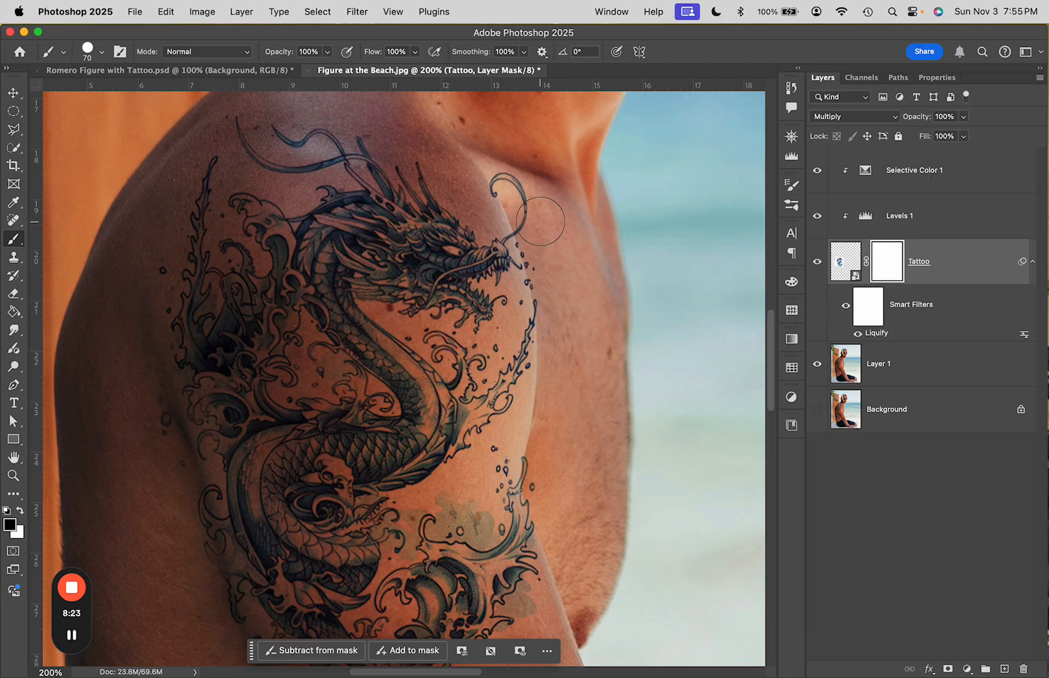
mouse_move(542, 221)
mouse_down()
mouse_move(510, 182)
mouse_move(497, 182)
mouse_move(501, 174)
mouse_up()
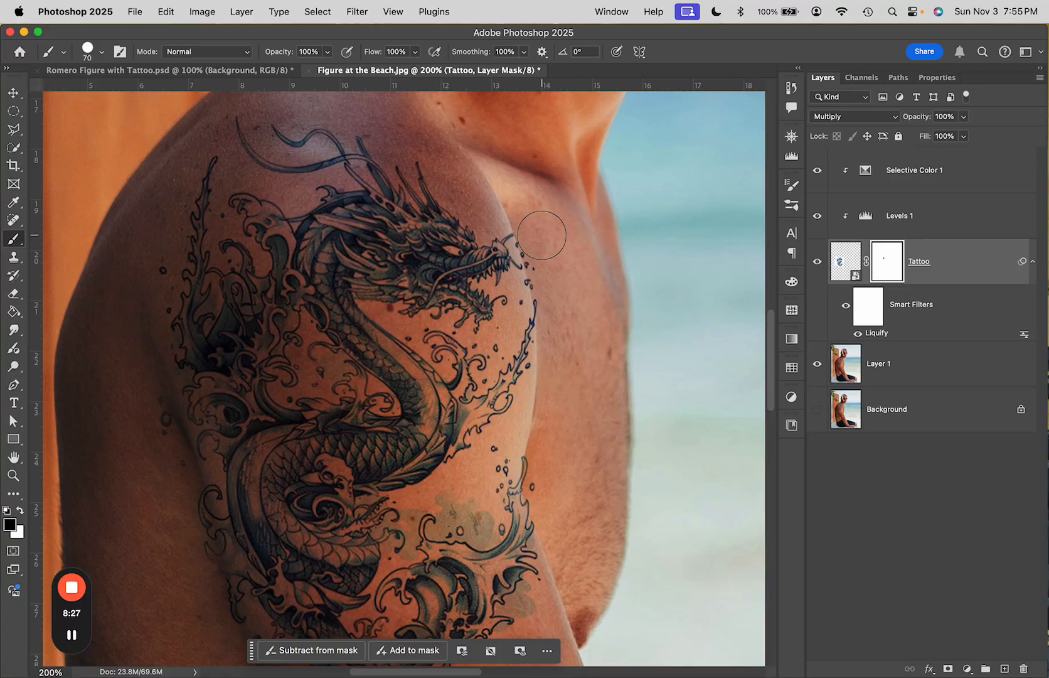
drag(555, 287, 559, 304)
Lower the brush hardness and paint black on the mask to hide tattoo marks along the arm's edges
click(102, 53)
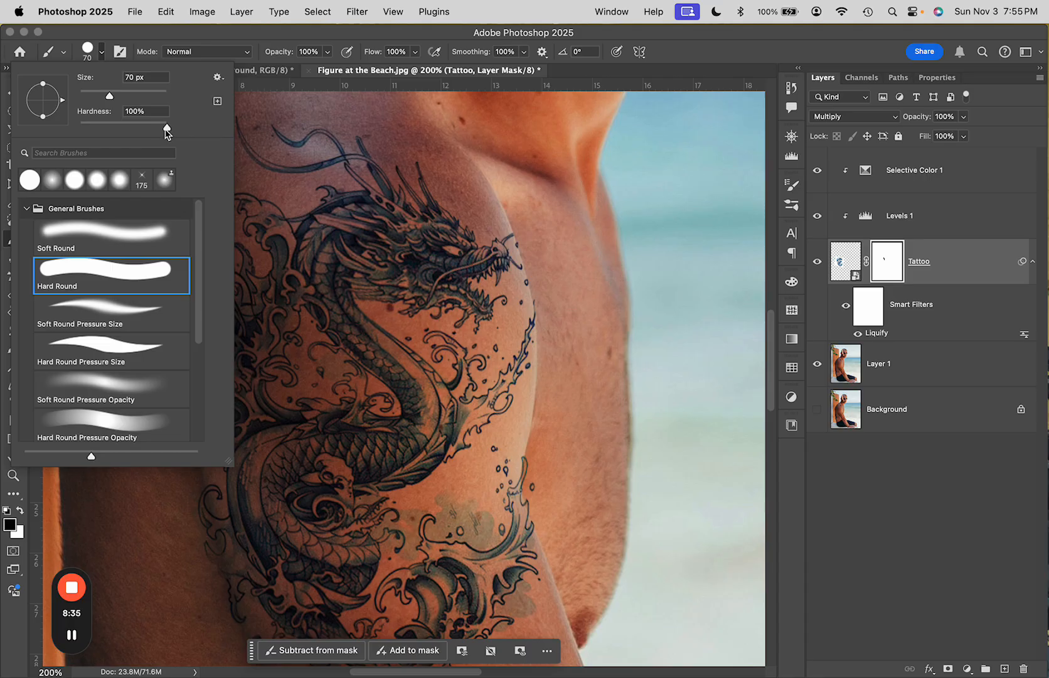
mouse_move(167, 130)
mouse_down()
mouse_move(118, 132)
mouse_move(142, 134)
mouse_up()
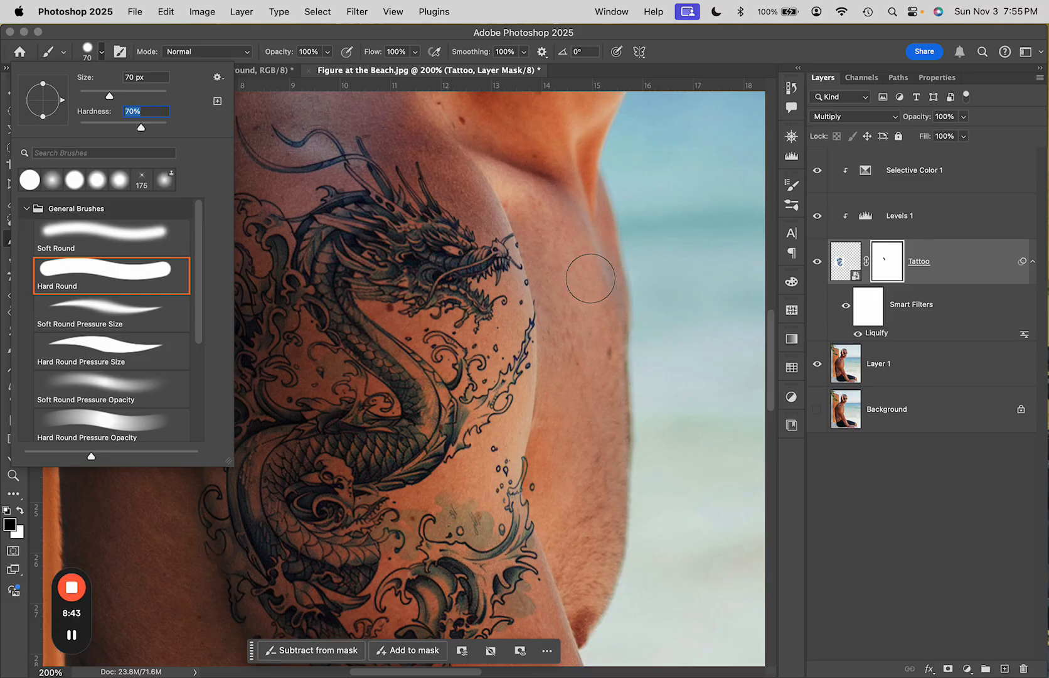
click(555, 290)
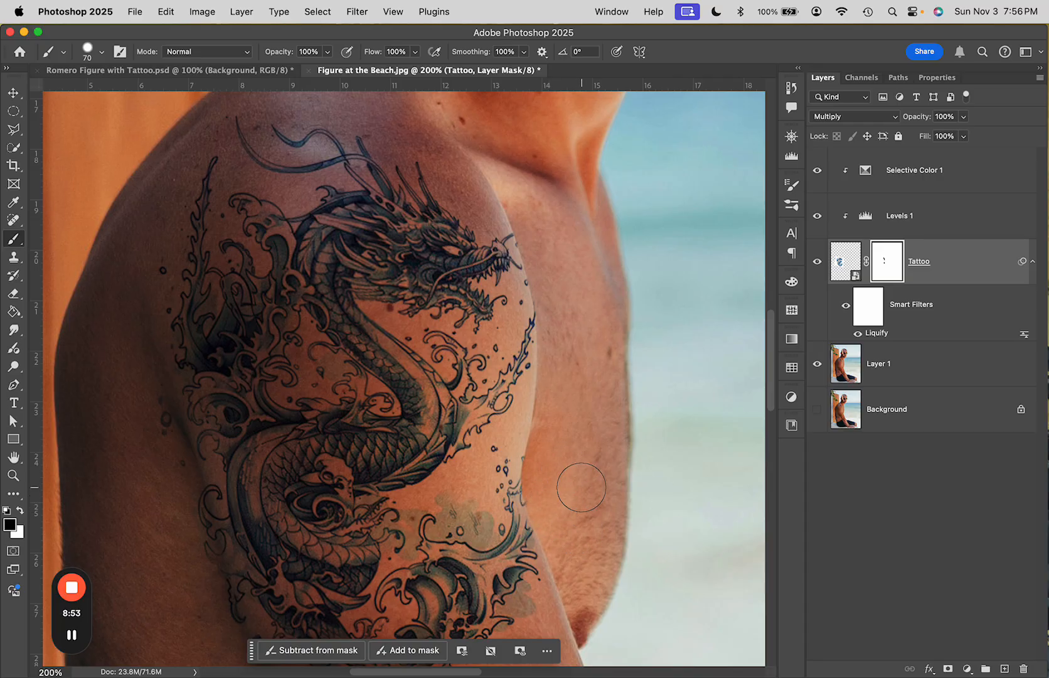
scroll(571, 483, down, 4)
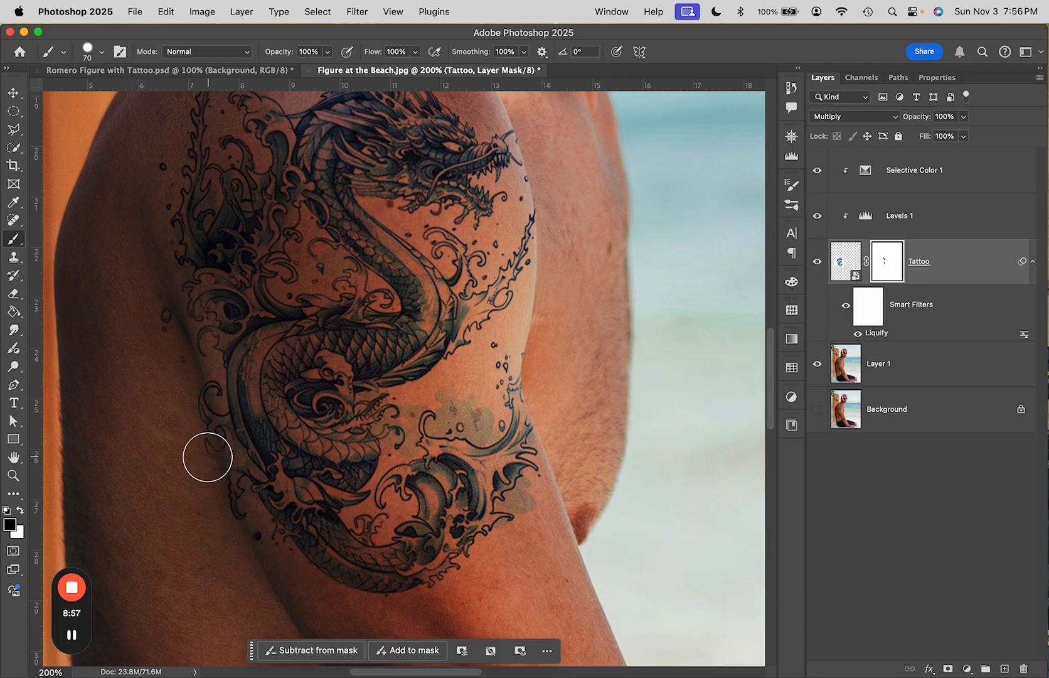
mouse_move(198, 458)
mouse_down()
mouse_move(178, 380)
mouse_move(182, 399)
mouse_up()
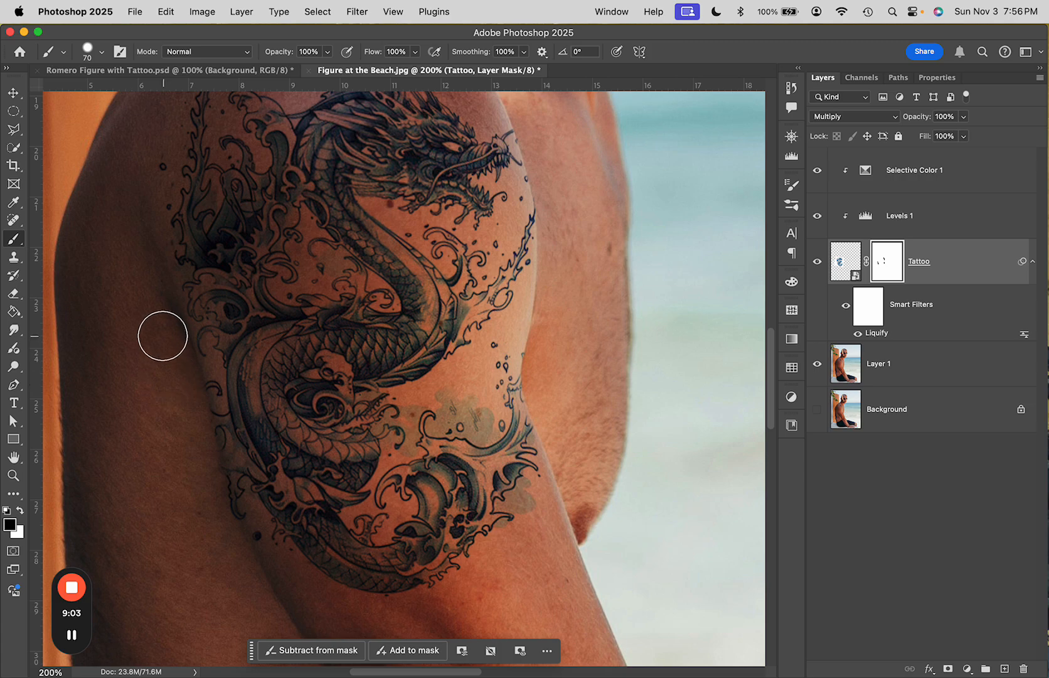
scroll(129, 442, down, 5)
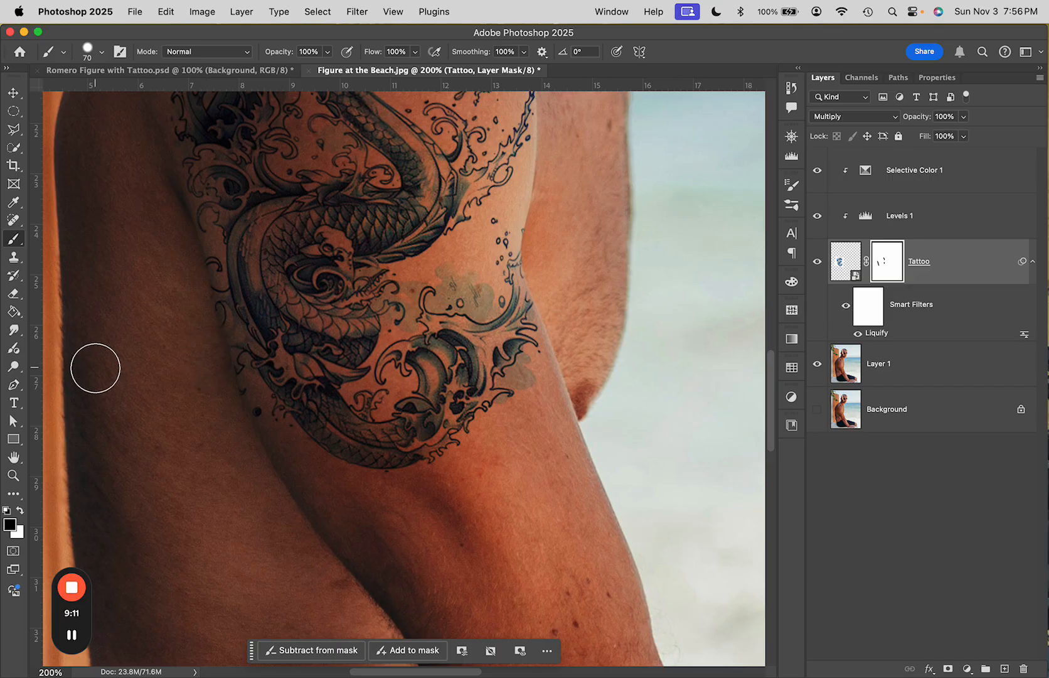
scroll(185, 405, up, 10)
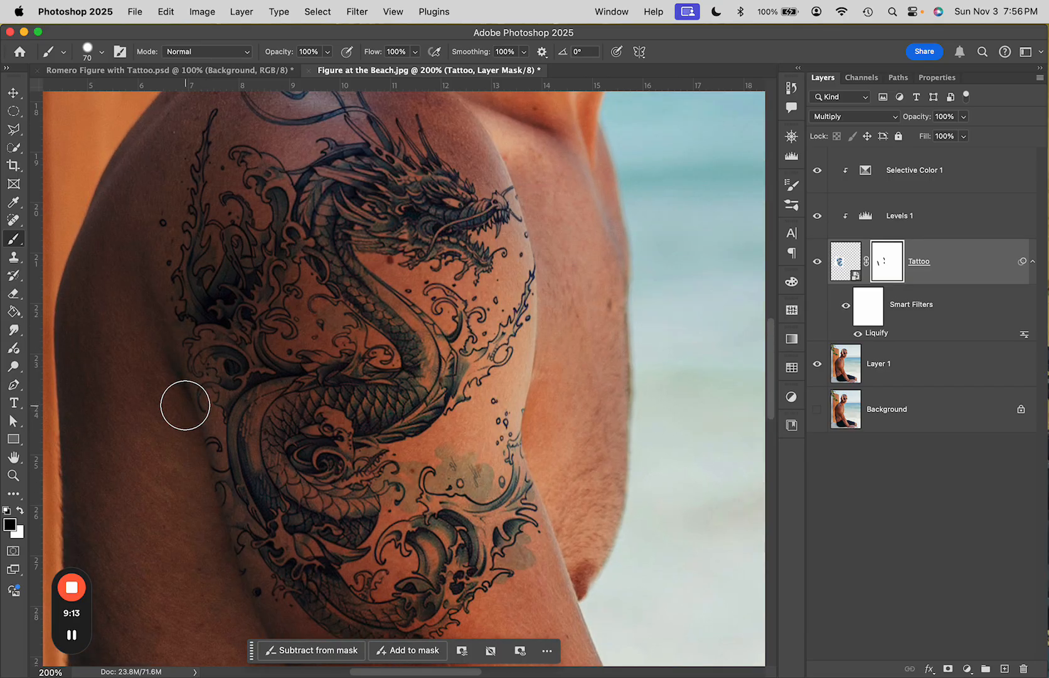
scroll(246, 394, down, 5)
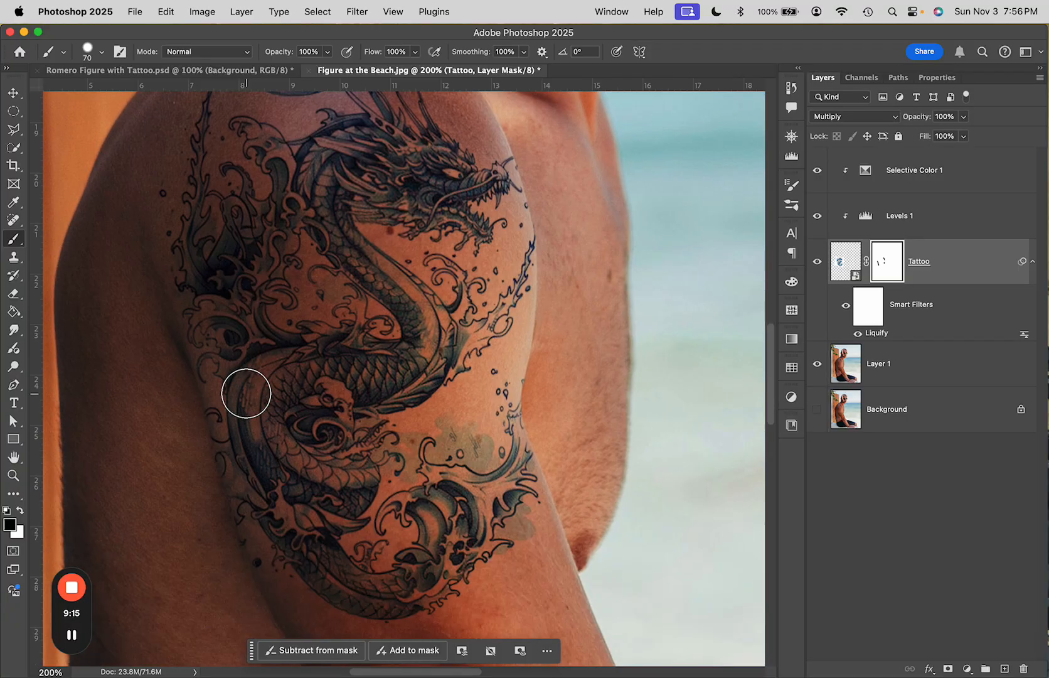
Open the Tattoo layer's Blending Options and split the Underlying Layer Blend If sliders to 0/26 and 183
key(super+minus)
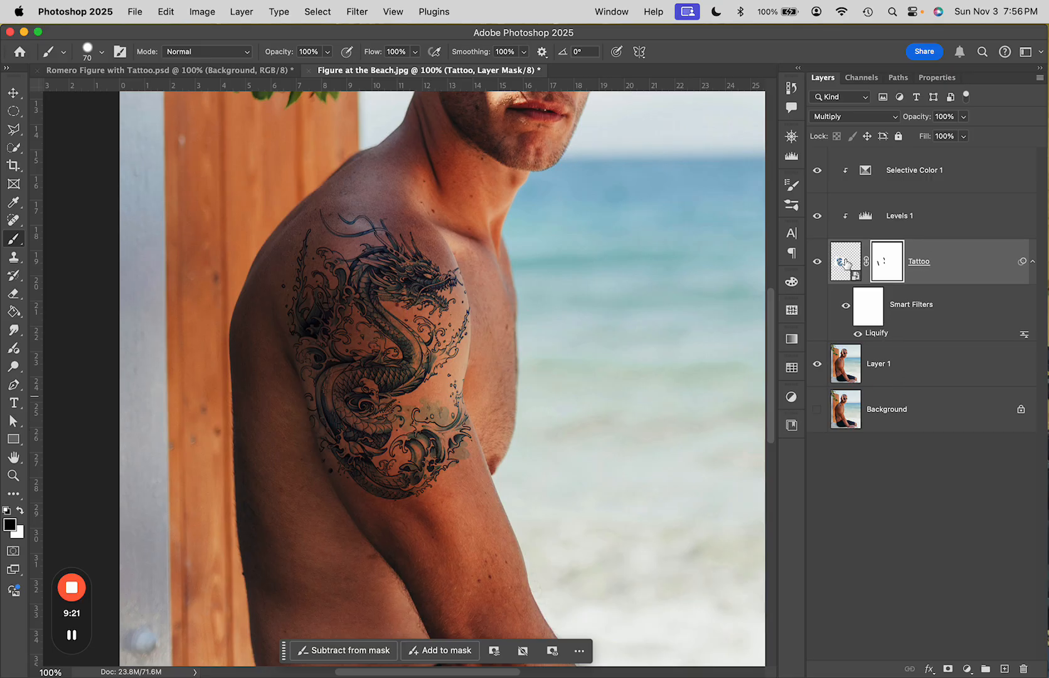
click(847, 262)
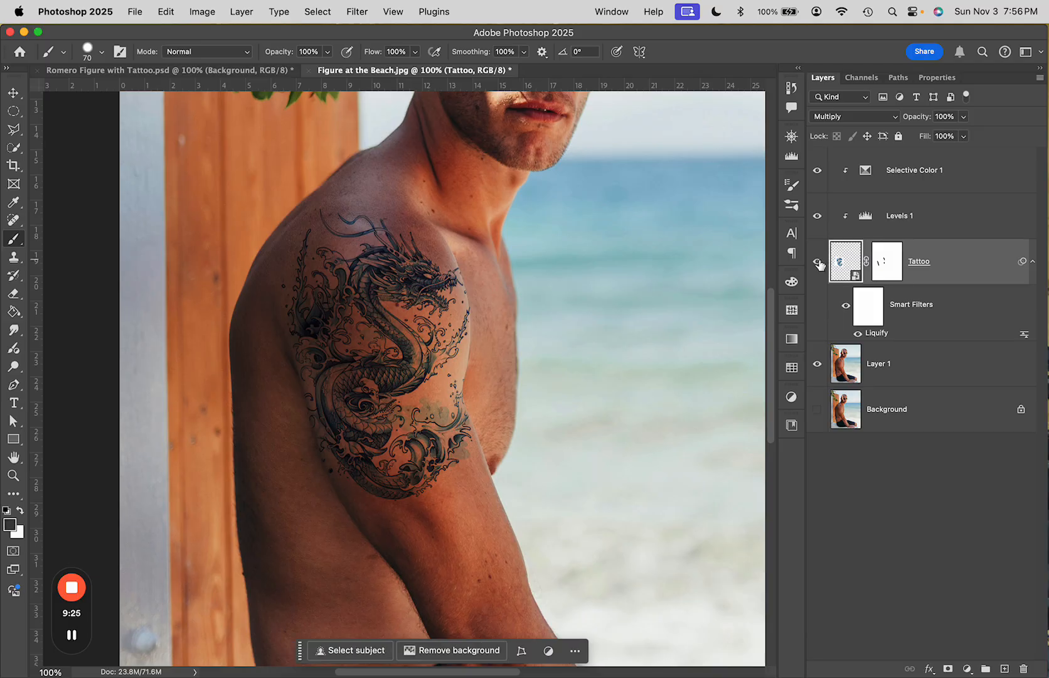
right_click(841, 257)
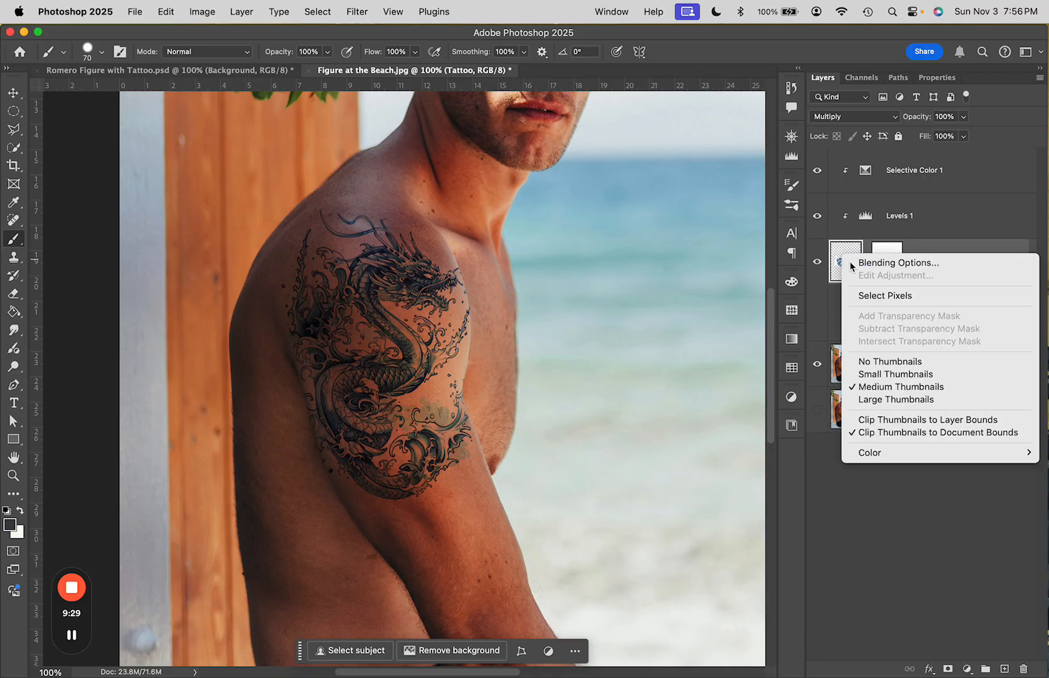
click(879, 263)
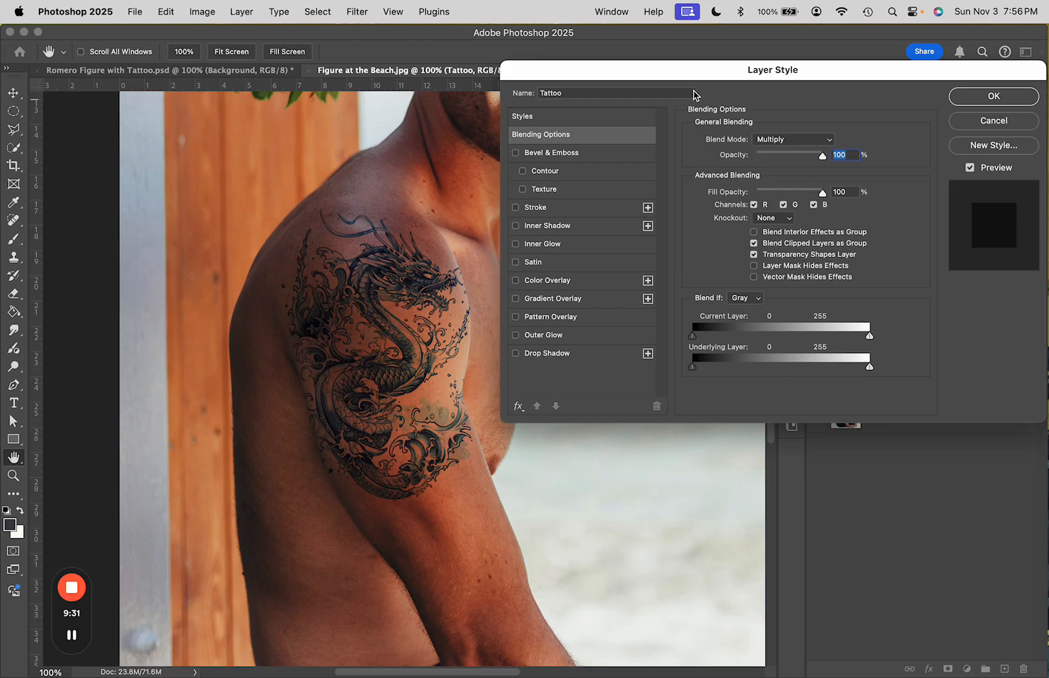
drag(671, 78, 669, 53)
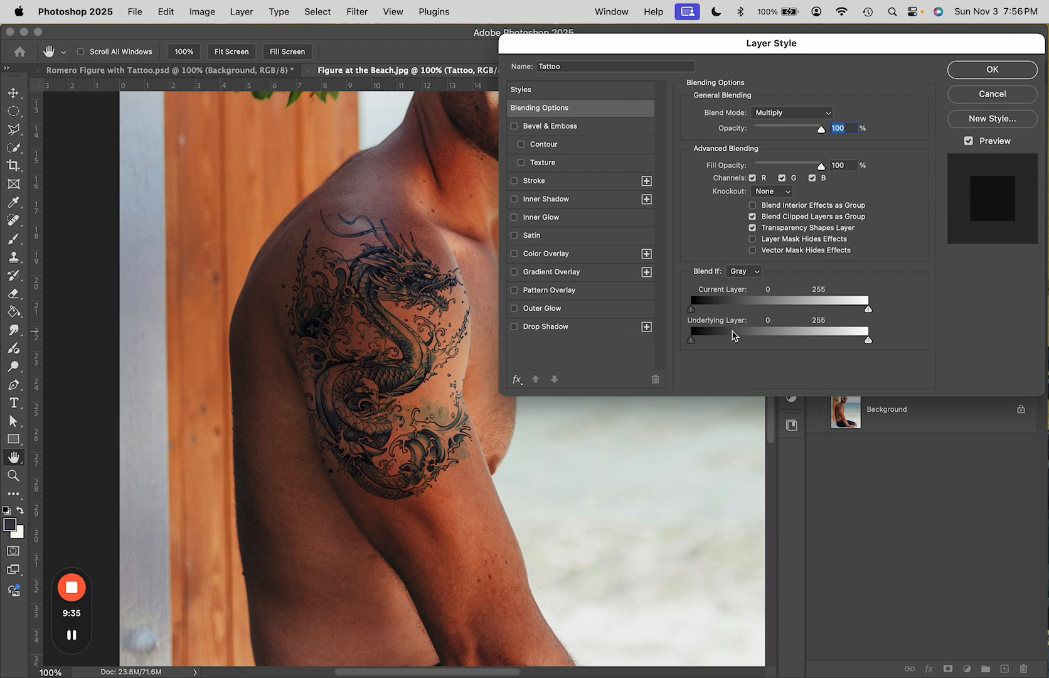
key(alt)
key(alt)
mouse_move(697, 338)
mouse_down()
mouse_move(751, 346)
mouse_move(701, 348)
mouse_move(770, 349)
mouse_move(712, 348)
mouse_up()
drag(869, 343, 819, 345)
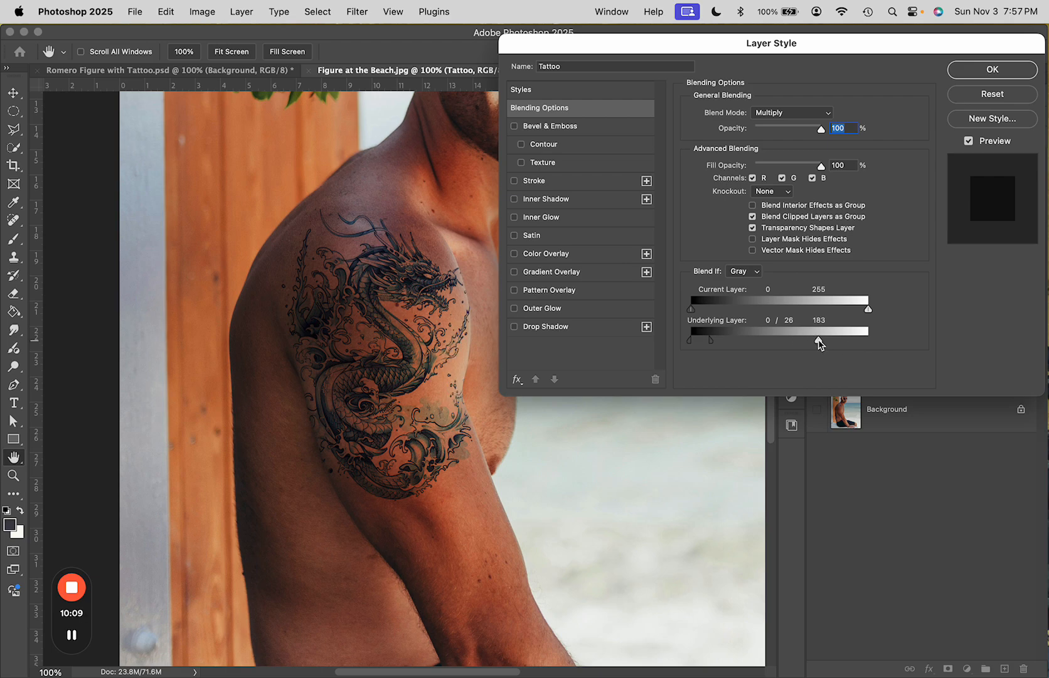
Split the Current Layer Blend If sliders to 0/32 and 237/255 and confirm the layer style
key(alt)
mouse_move(869, 310)
mouse_down()
mouse_move(746, 319)
mouse_move(857, 320)
mouse_up()
drag(692, 310, 709, 346)
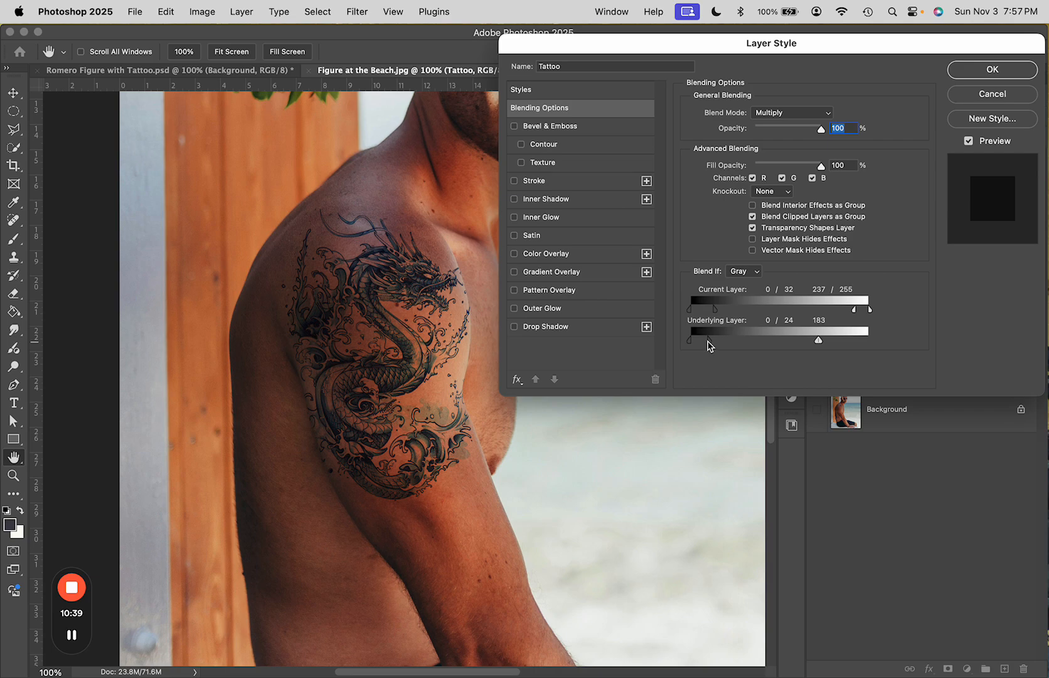
click(972, 74)
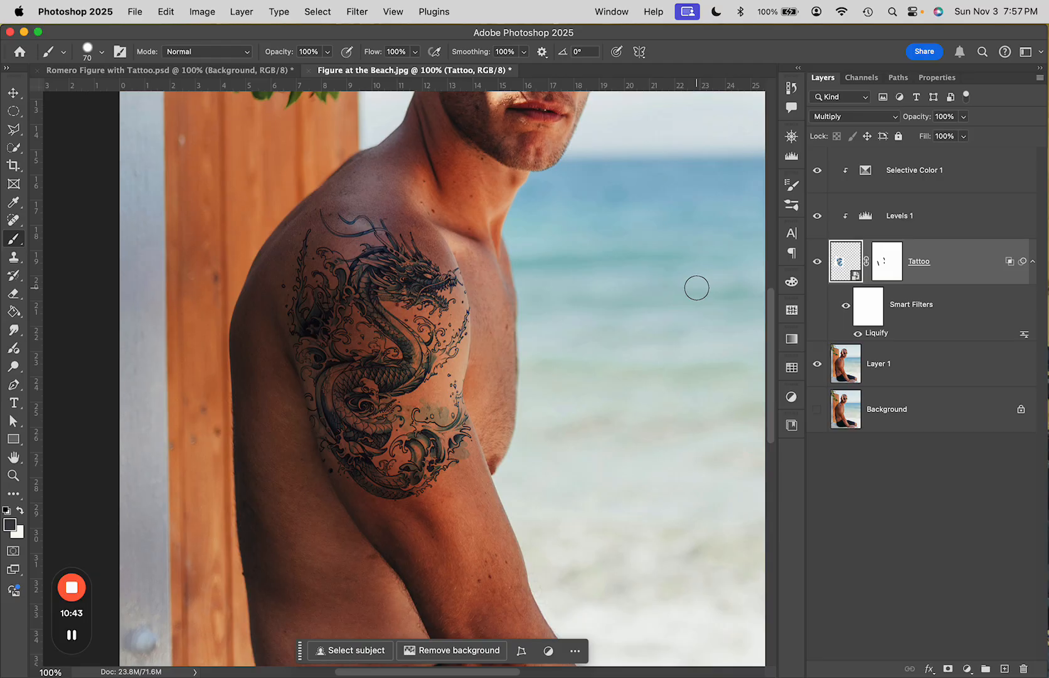
key(super+0)
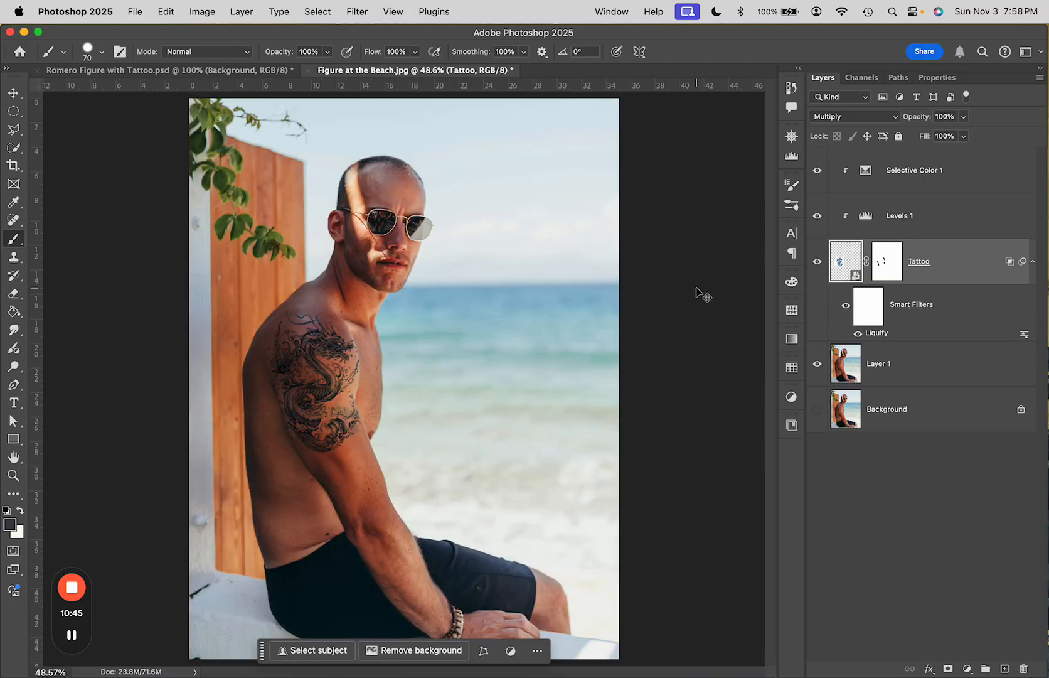